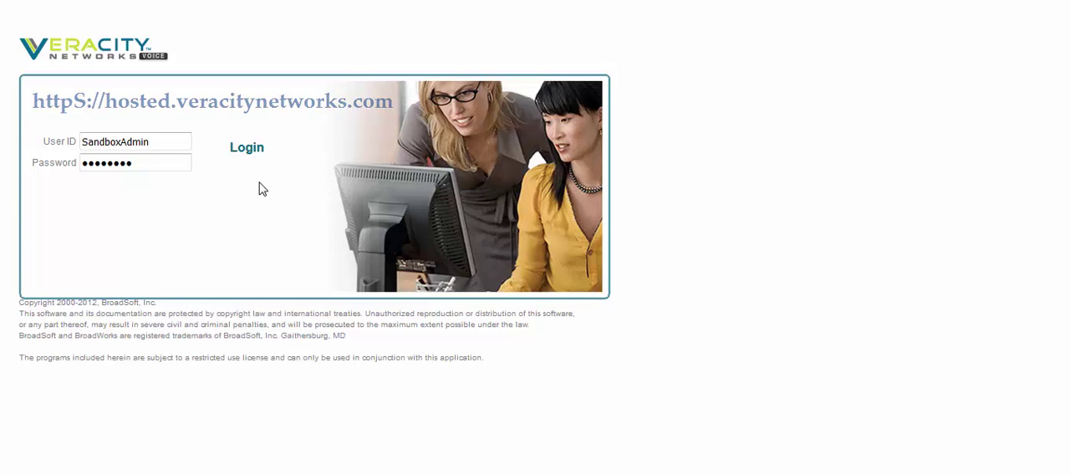
Step: Log in to the group administration portal and add a time schedule named Sample Business Hours
left_click(250, 154)
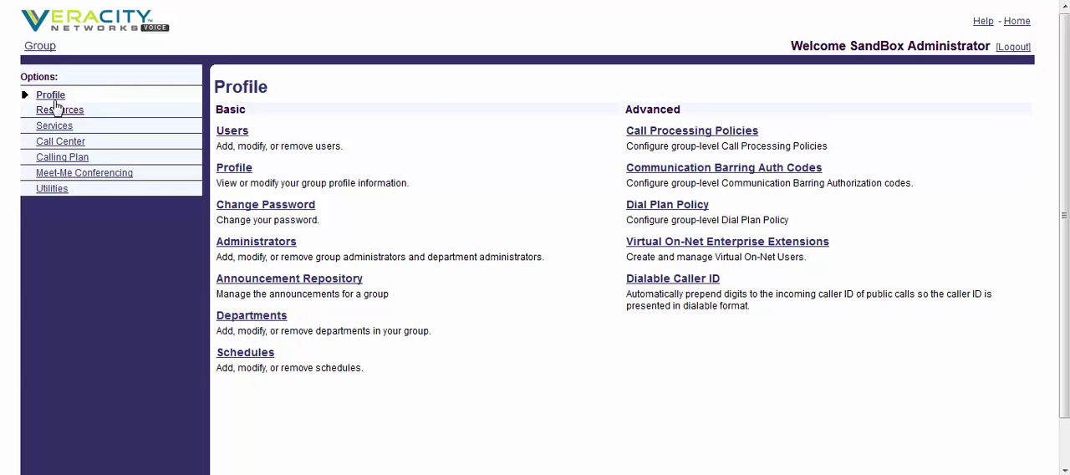
left_click(251, 353)
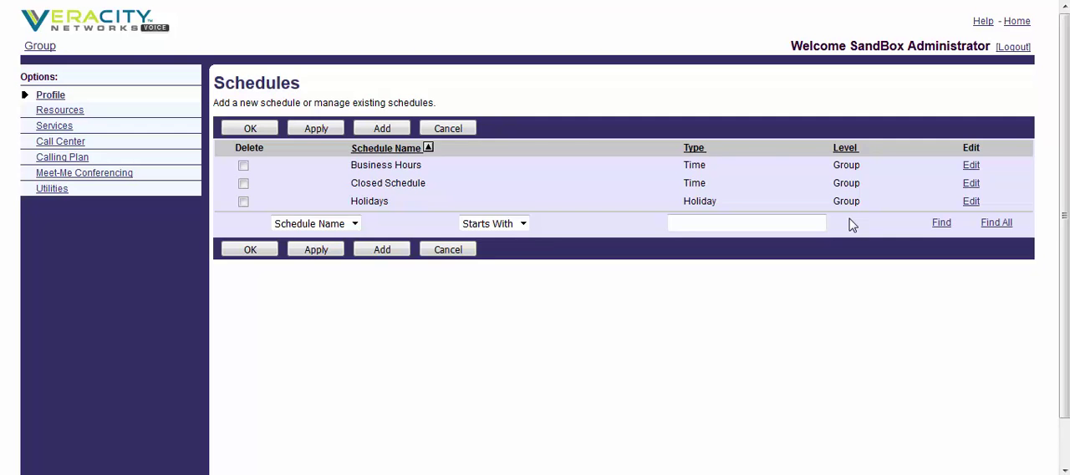
left_click(382, 128)
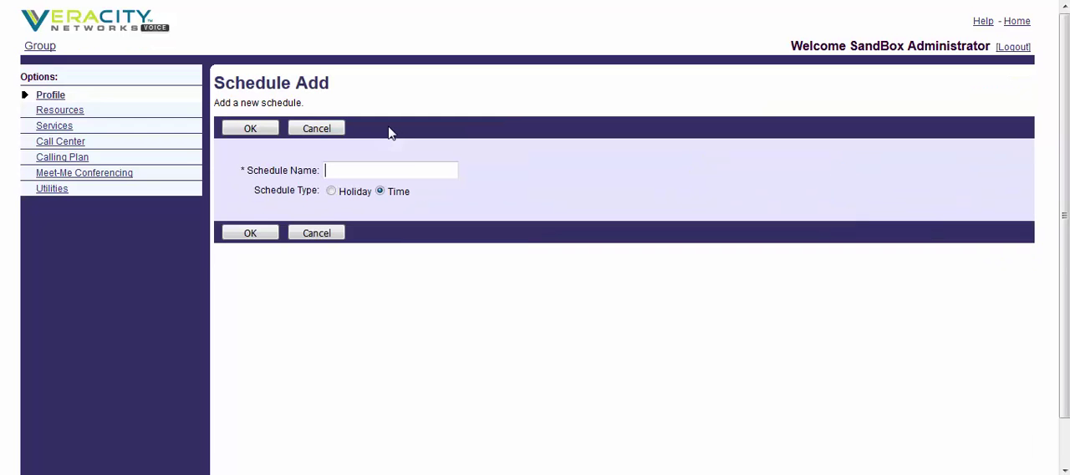
left_click(410, 173)
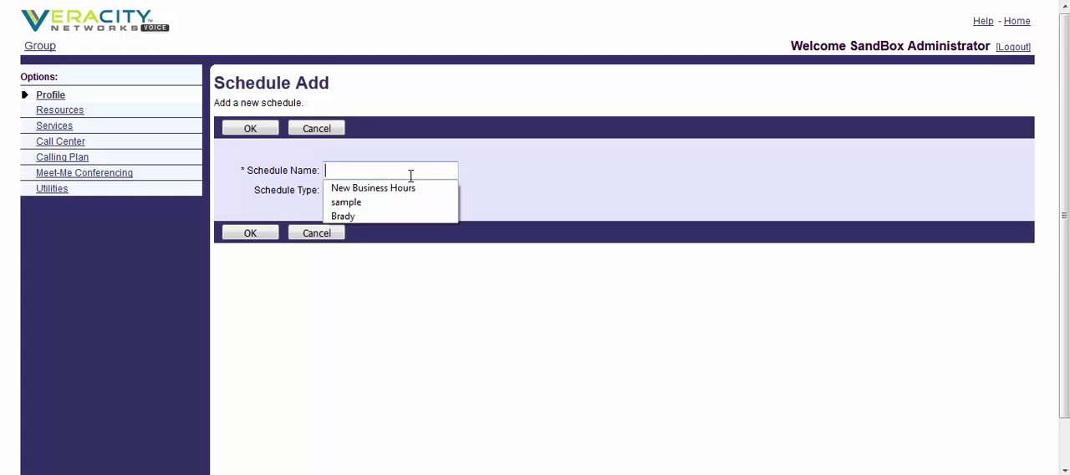
type("Sa")
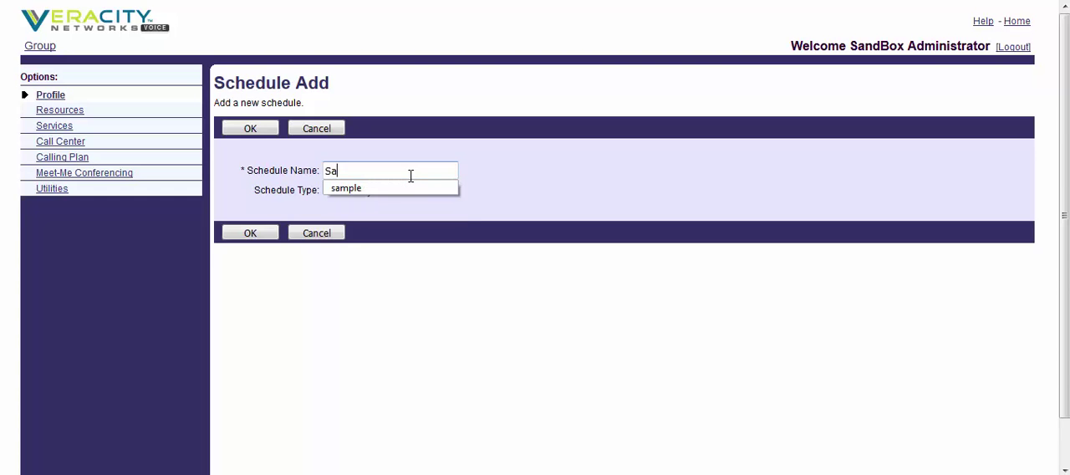
type("mple Business Hours")
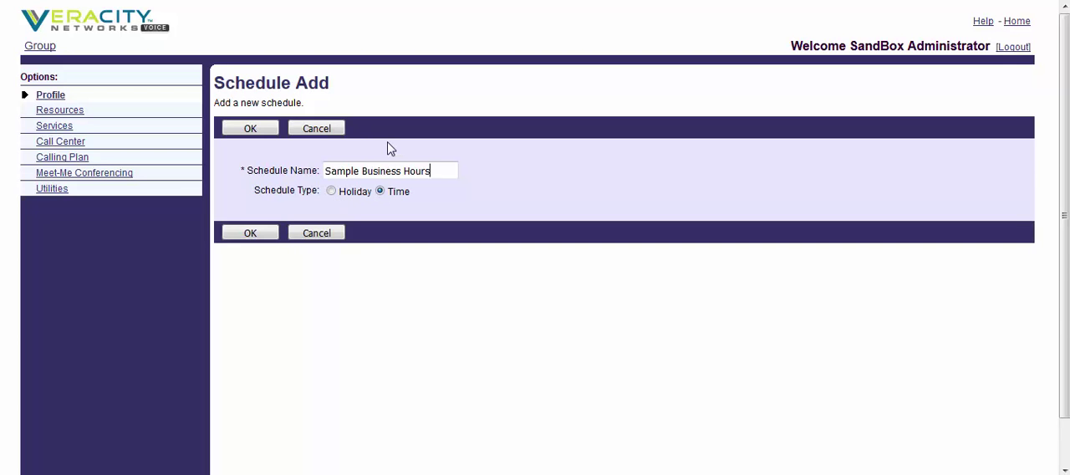
left_click(260, 134)
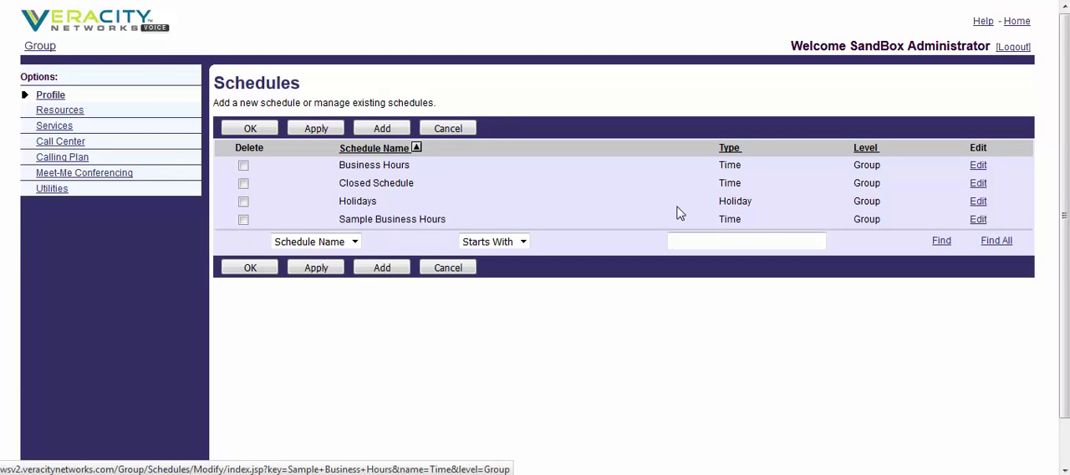
Step: Start a new event named Weekdays 9-5 in the Sample Business Hours schedule, dated 10/14/2015
left_click(359, 221)
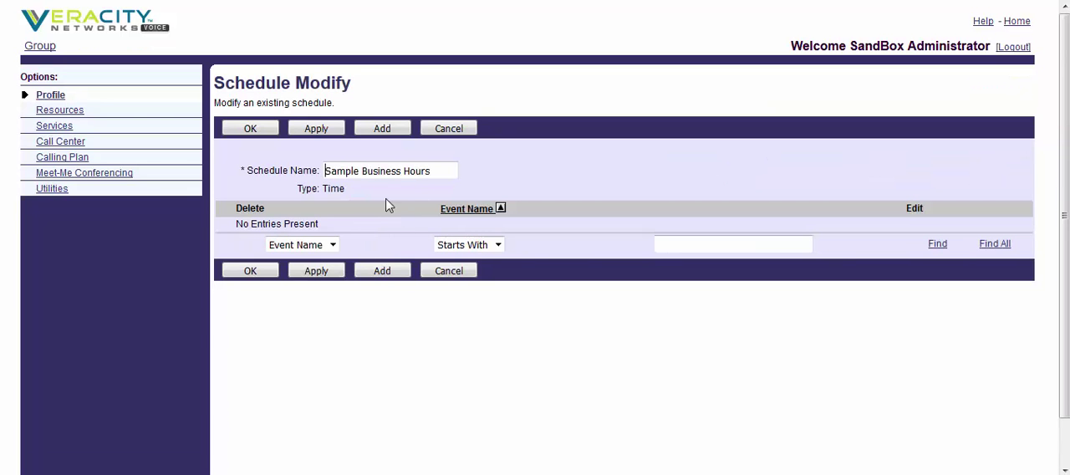
left_click(383, 130)
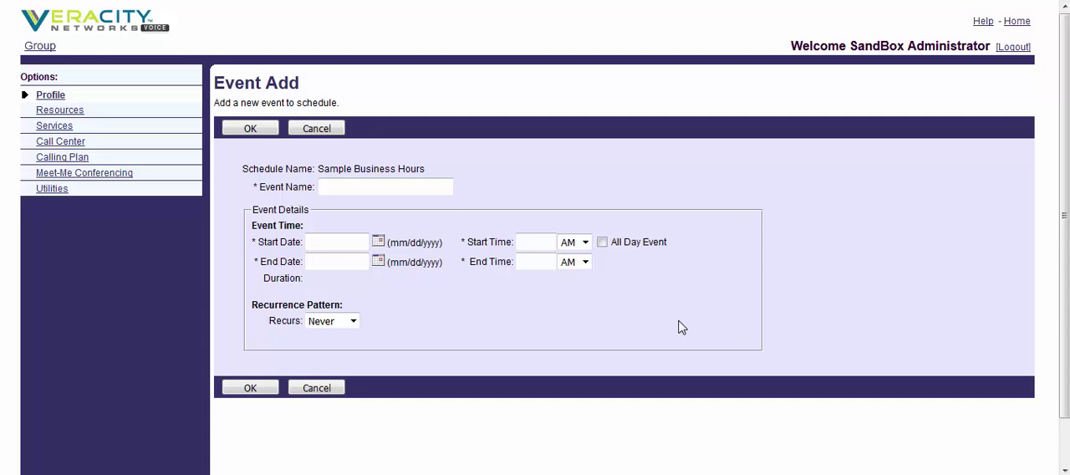
type("Weekd")
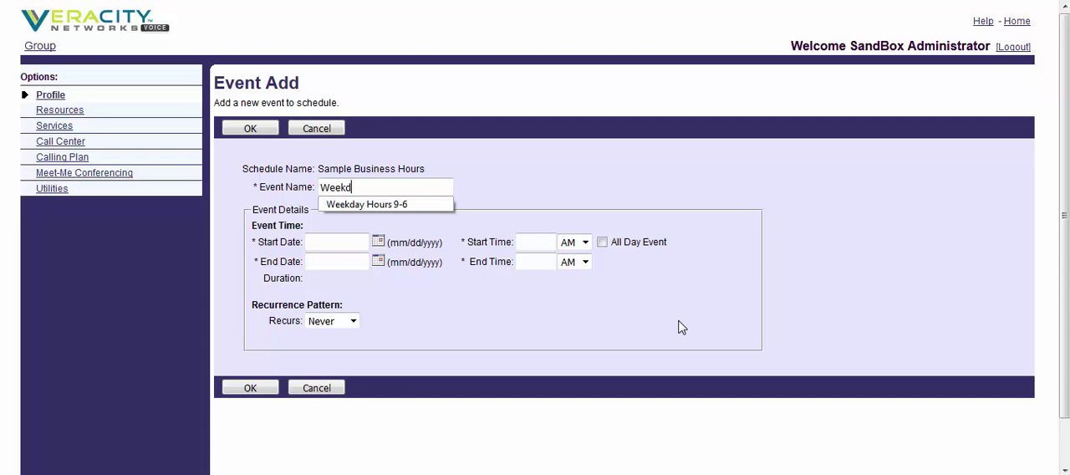
type("ays 9")
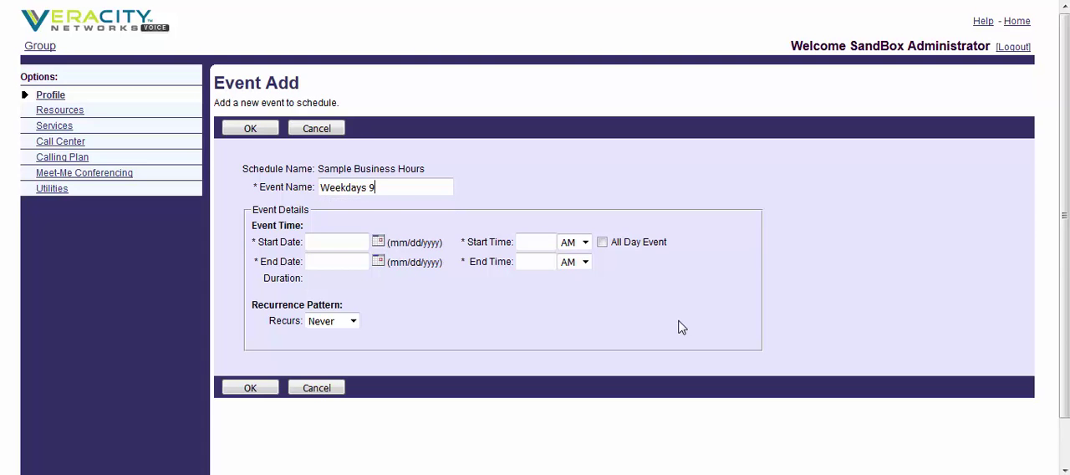
type("-5")
left_click(346, 241)
left_click(377, 241)
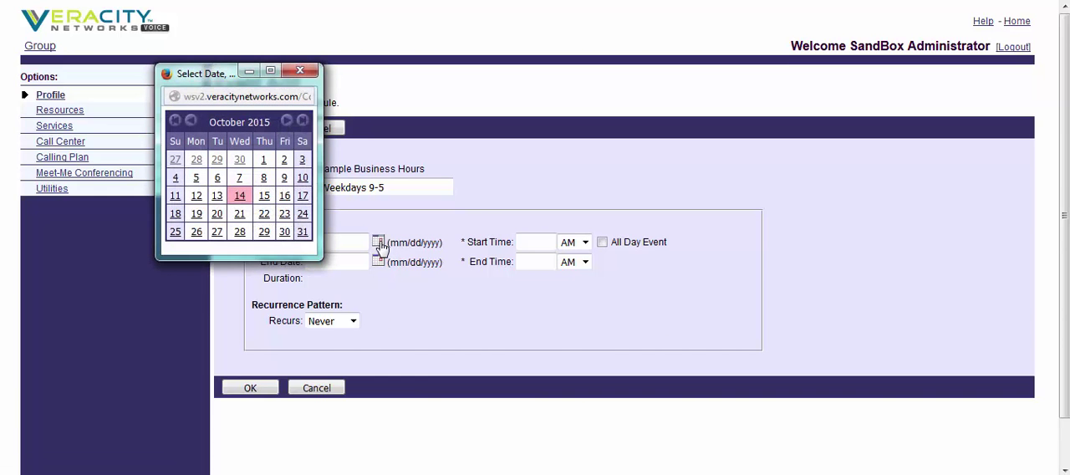
left_click(240, 197)
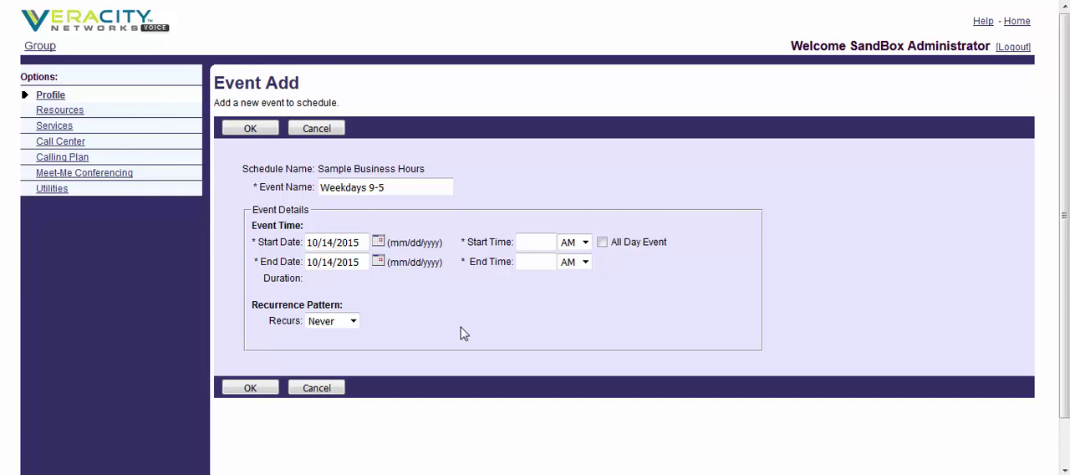
Step: Set the weekday event to run from 9:00 AM to 6:00 PM
left_click(526, 244)
type("9")
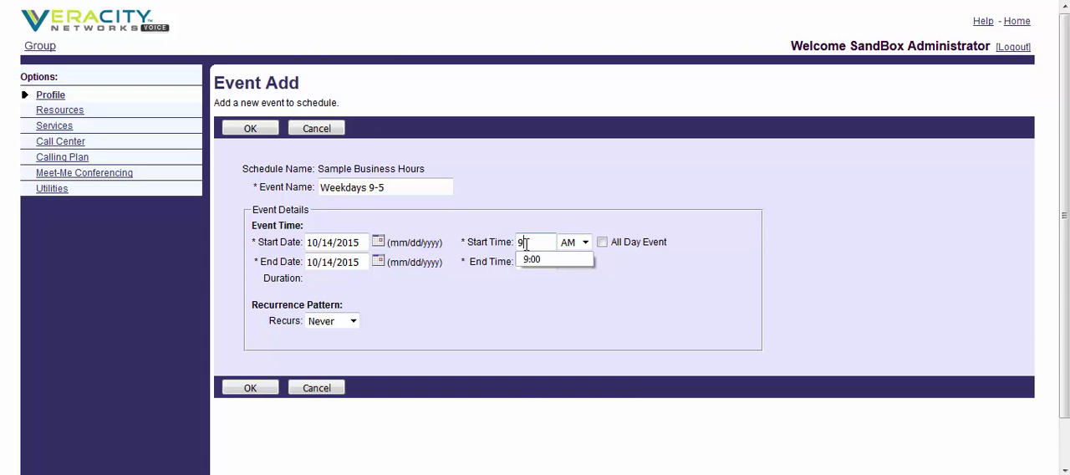
type(":00")
left_click(653, 275)
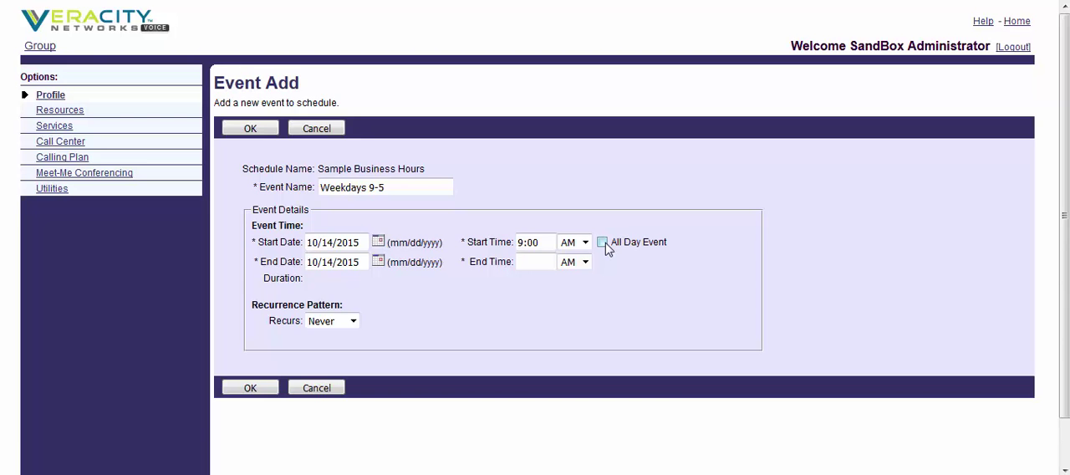
left_click(531, 265)
type("6")
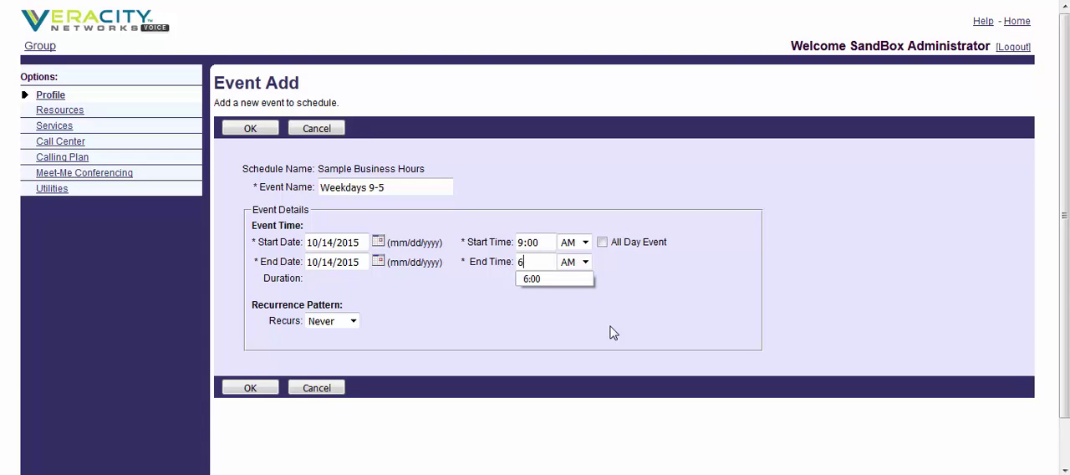
type(":00")
left_click(248, 128)
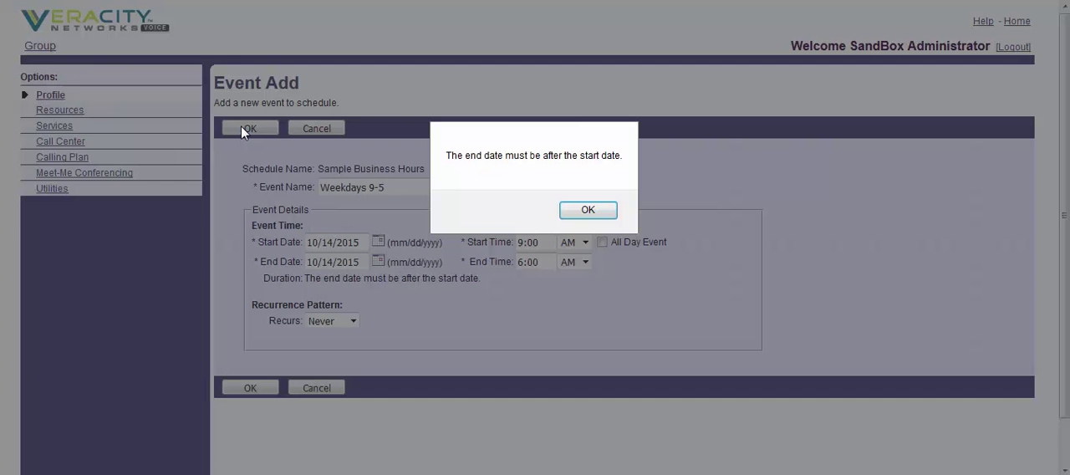
left_click(595, 212)
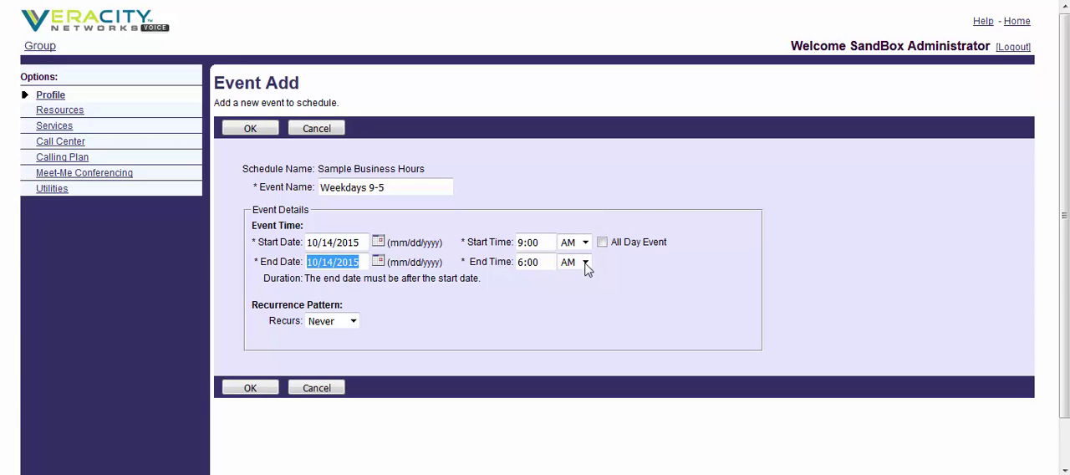
left_click(586, 264)
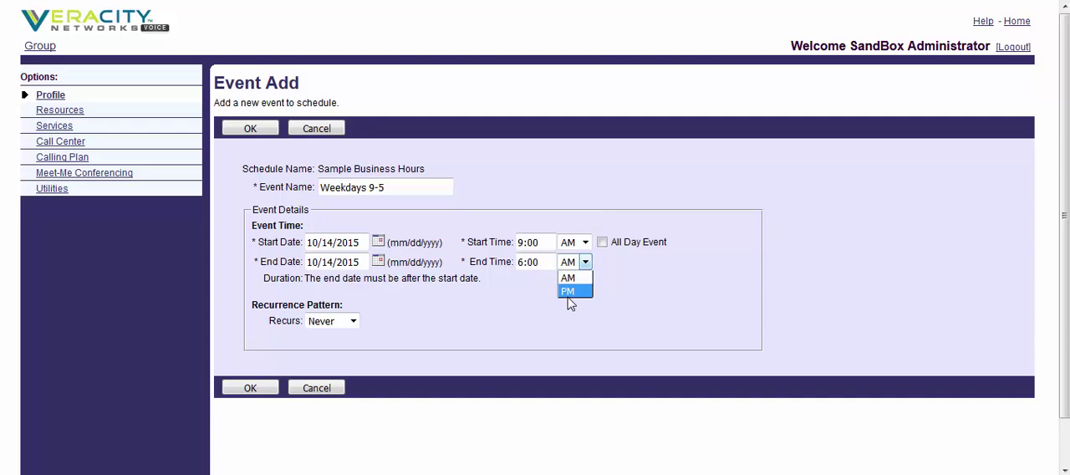
left_click(572, 292)
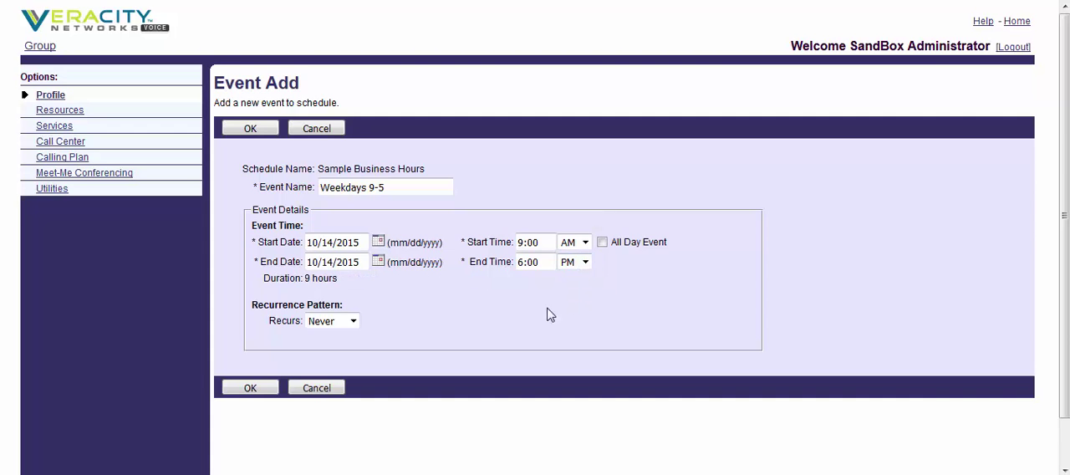
Step: Make the weekday event recur weekly on Monday through Friday and save the event
left_click(352, 321)
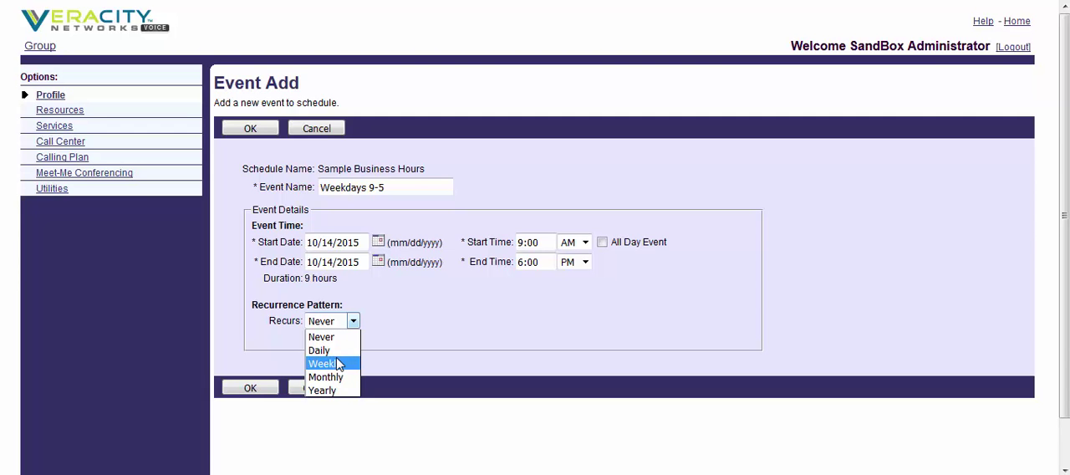
left_click(338, 366)
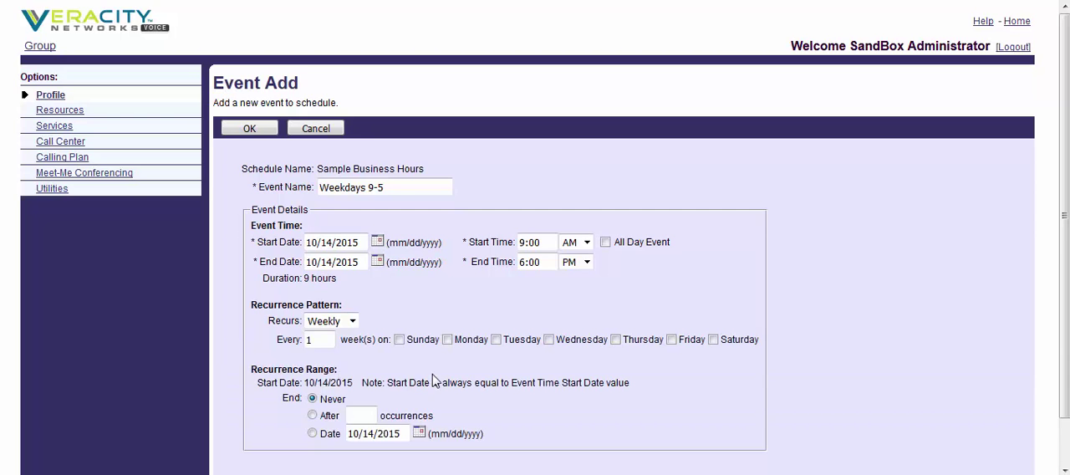
scroll(551, 374, "down", 2)
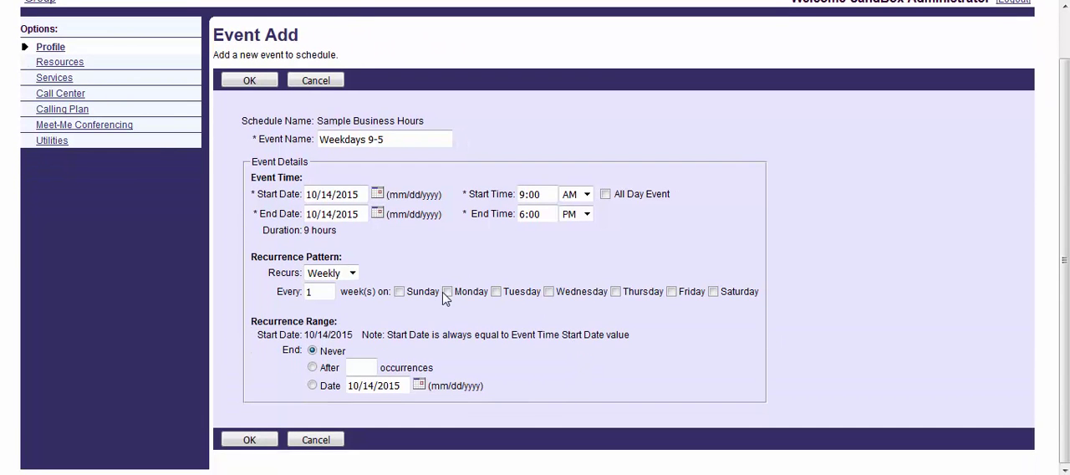
left_click(448, 292)
left_click(495, 291)
left_click(549, 292)
left_click(616, 292)
left_click(672, 291)
left_click(272, 439)
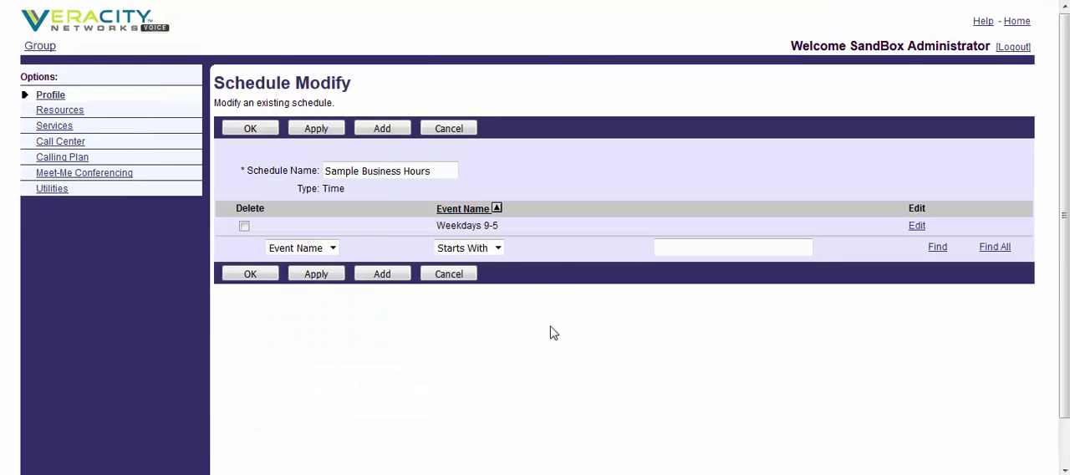
Step: Start a second event named Sample Saturday 12-5 in the same schedule, dated 10/14/2015
left_click(390, 131)
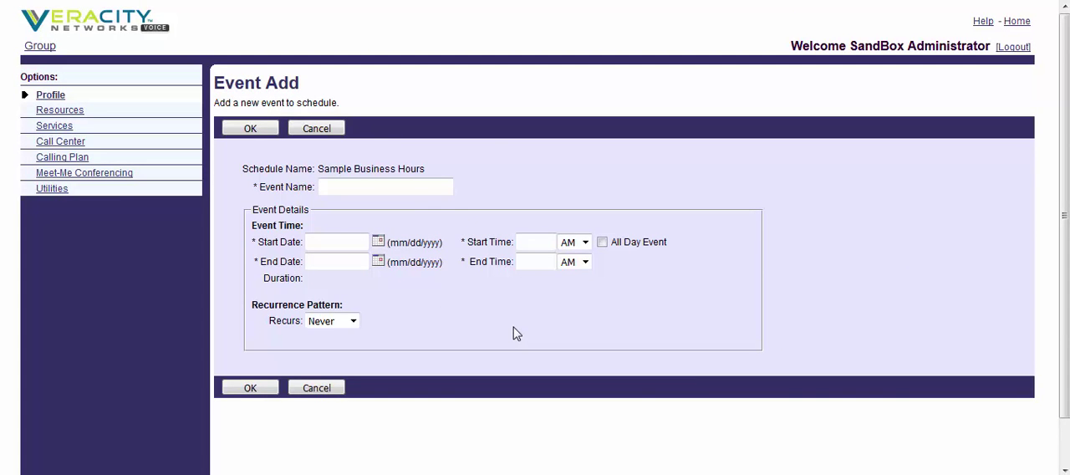
type("Sample Saturday")
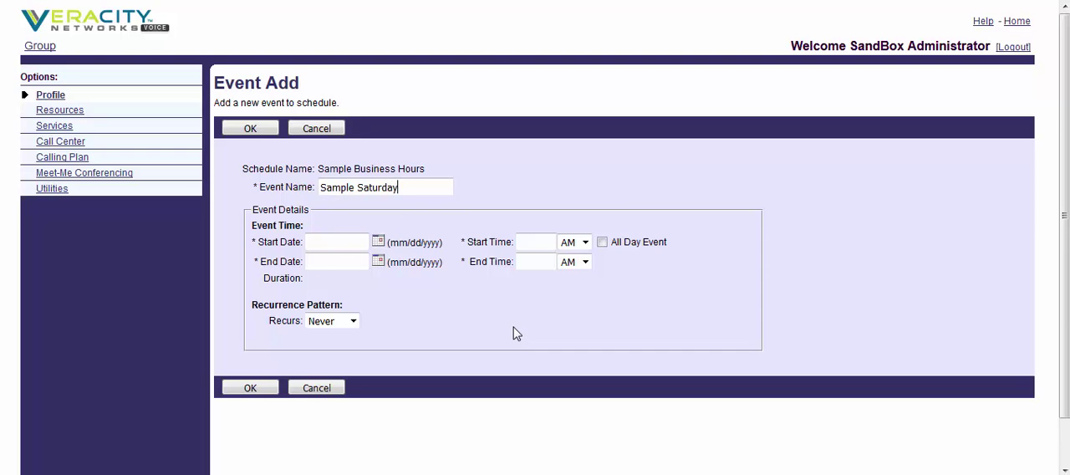
type(" 12-5")
left_click(352, 244)
left_click(378, 241)
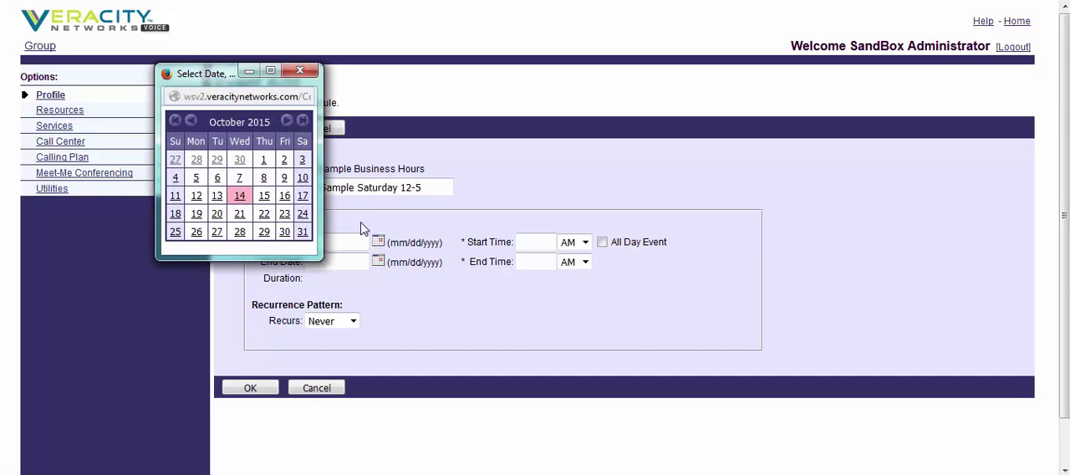
left_click(240, 195)
Step: Set the Saturday event to run from 12:00 PM to 5:00 PM
left_click(545, 246)
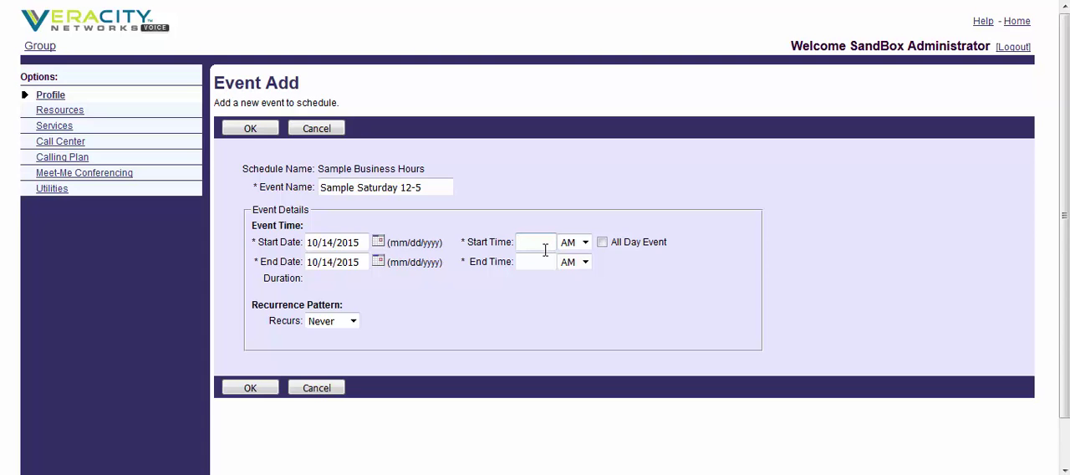
type("12:00")
left_click(585, 242)
left_click(576, 273)
left_click(535, 262)
type("5:00")
key("Tab")
key("Down")
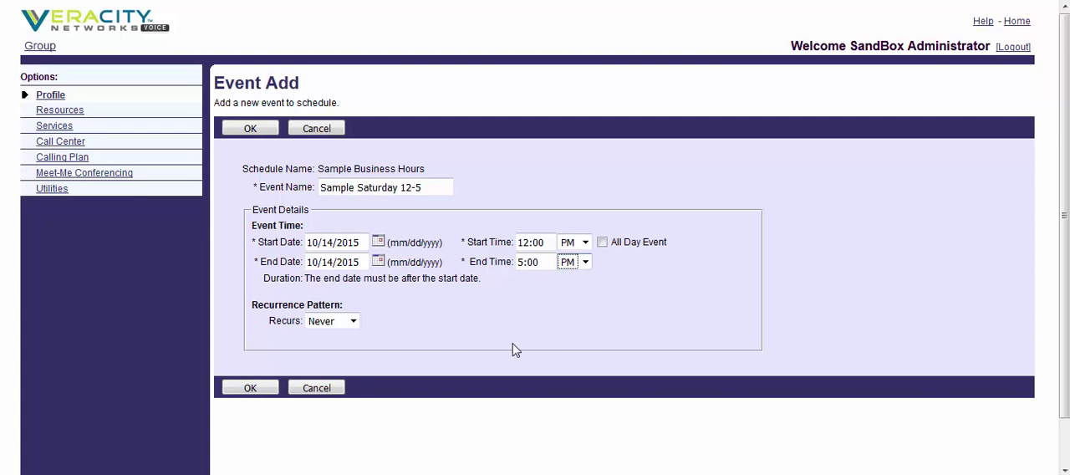
Step: Make the Saturday event recur weekly on Saturday, then save the event and the schedule
left_click(354, 321)
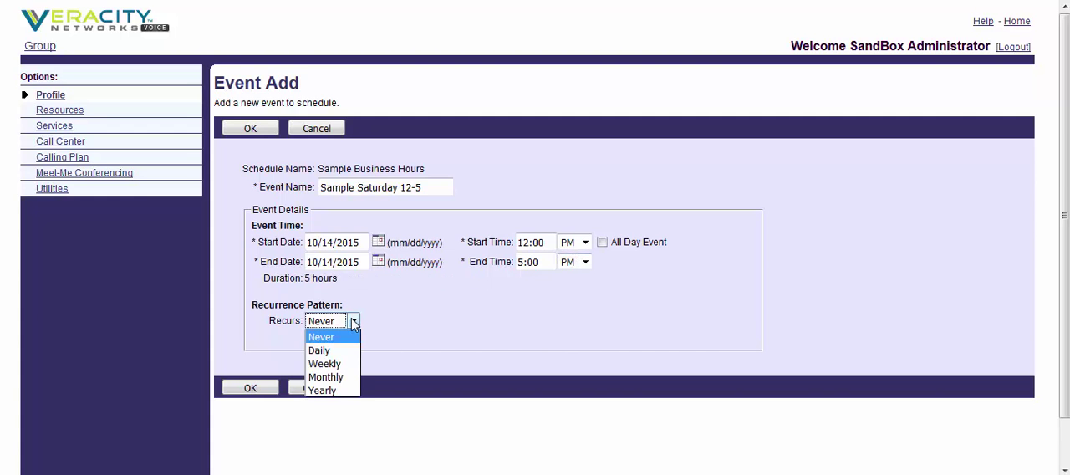
left_click(334, 364)
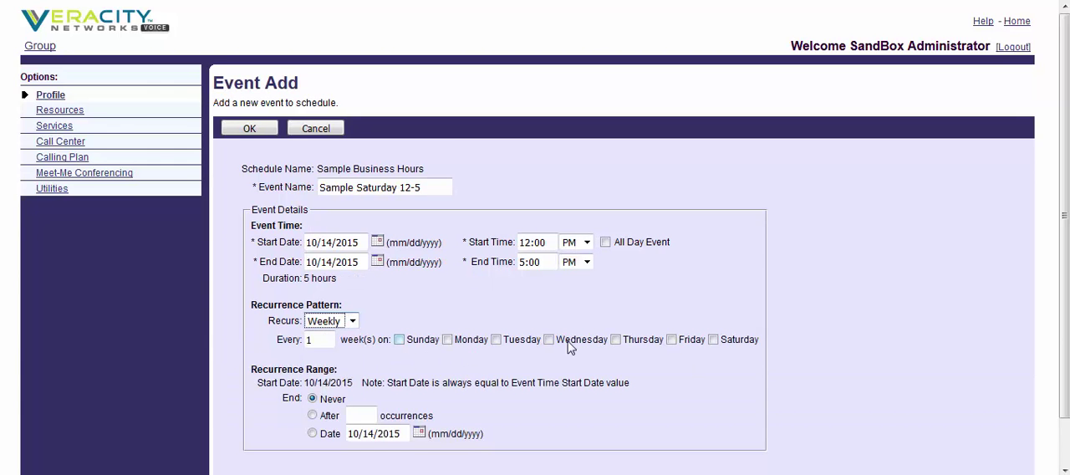
left_click(712, 339)
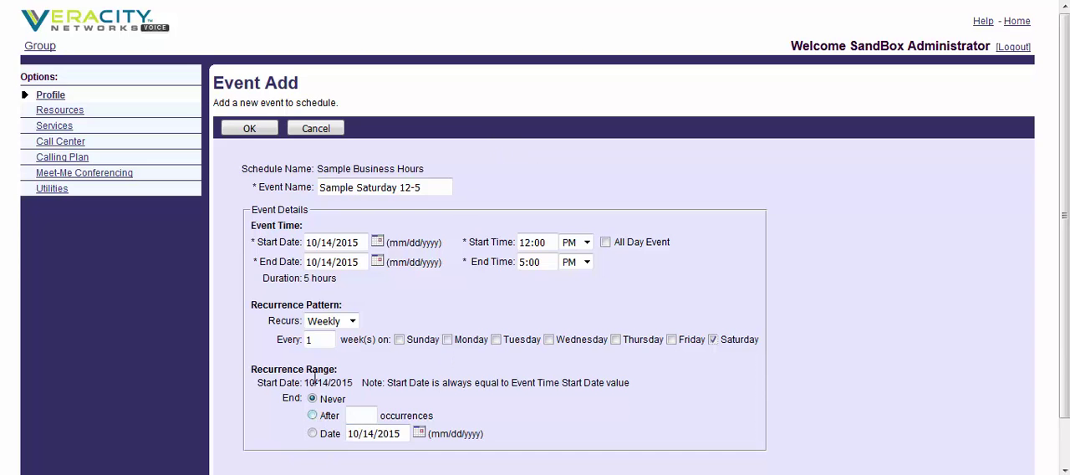
left_click(250, 129)
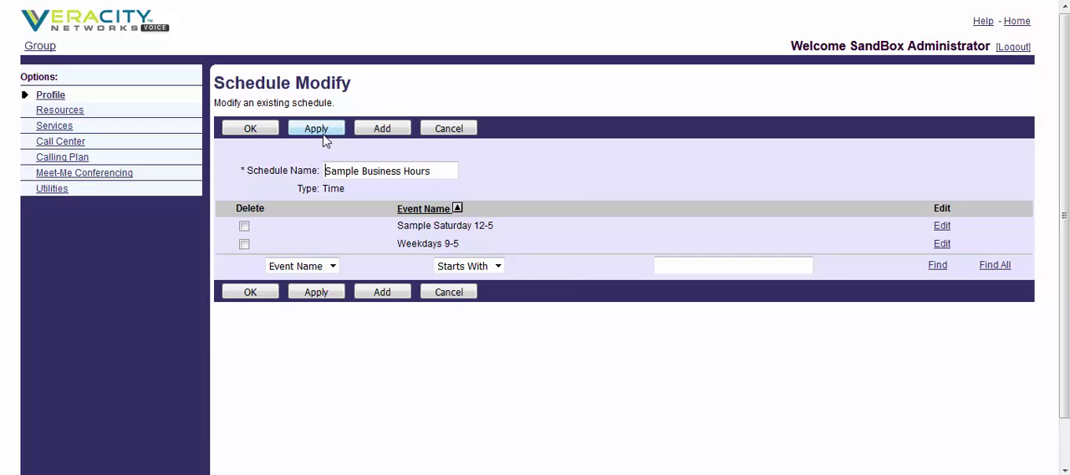
left_click(250, 129)
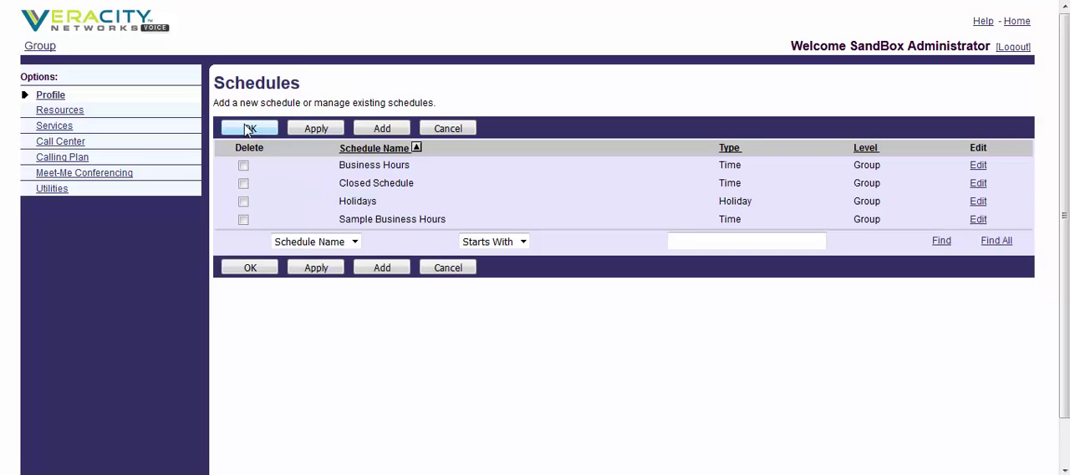
Step: Delete the Sample Business Hours schedule from the group's schedules
left_click(243, 220)
left_click(319, 128)
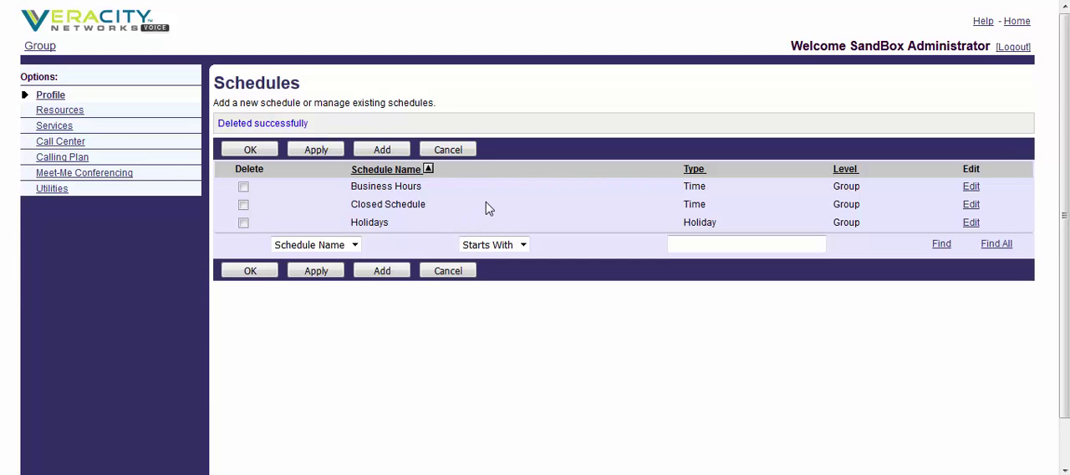
Step: Review the Unusual Schedule Christmas Party 2015 event in the Business Hours schedule, then return to the schedules list
left_click(396, 193)
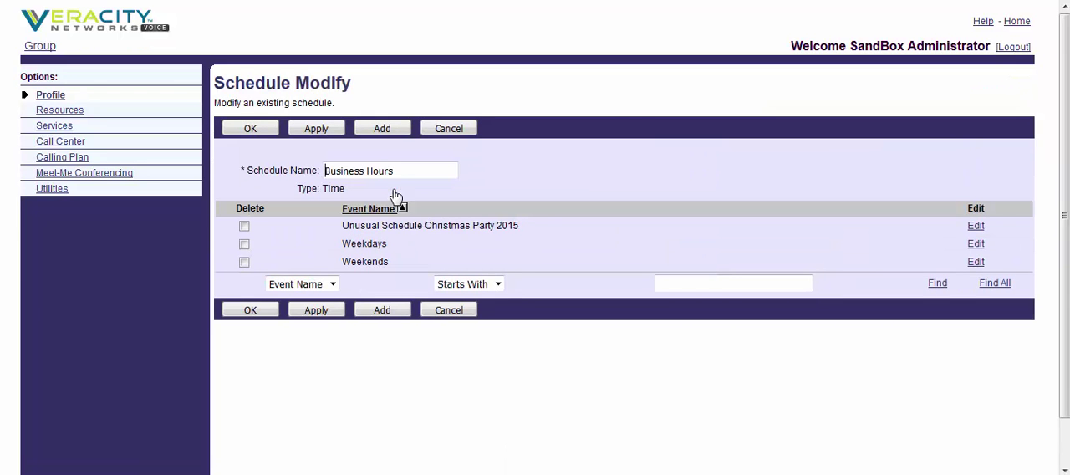
left_click(472, 233)
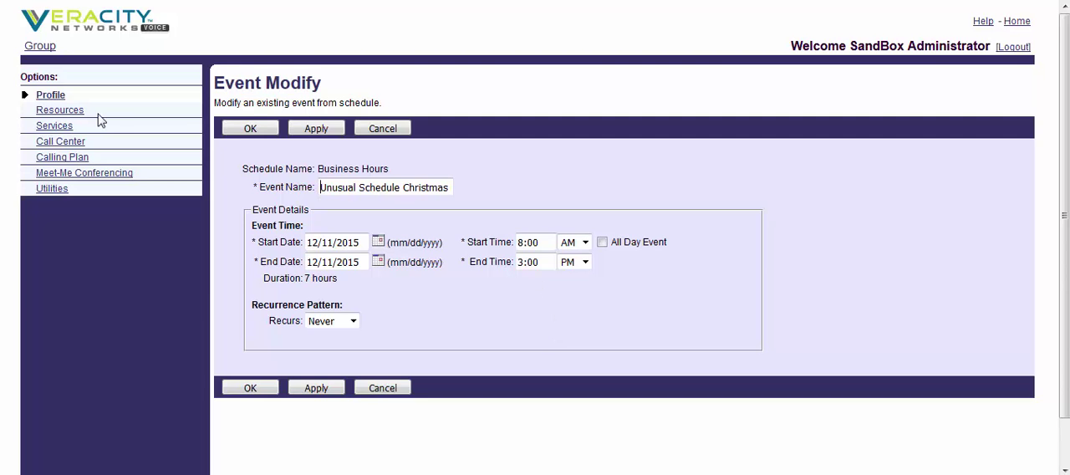
left_click(249, 132)
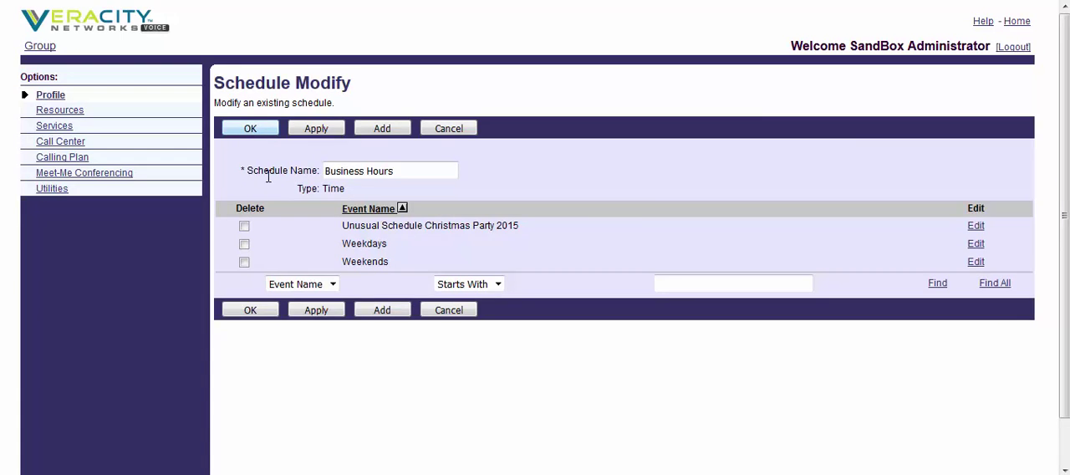
left_click(249, 128)
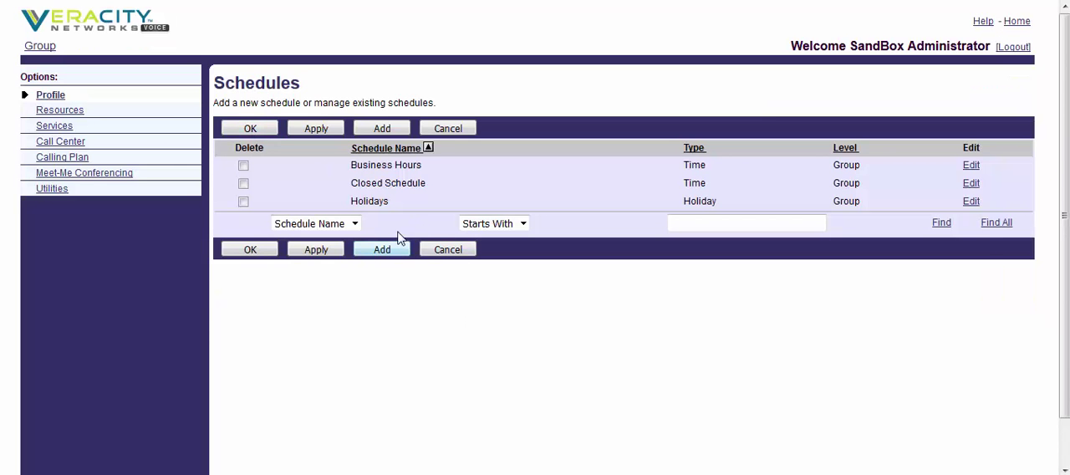
Step: Start a new event named New Years Day in the Holidays schedule, dated 10/14/2015
left_click(372, 201)
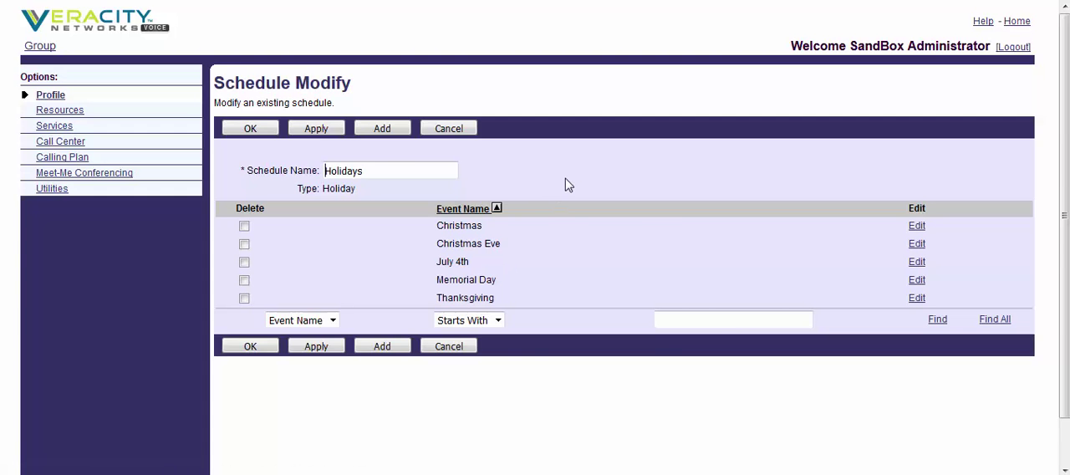
left_click(391, 130)
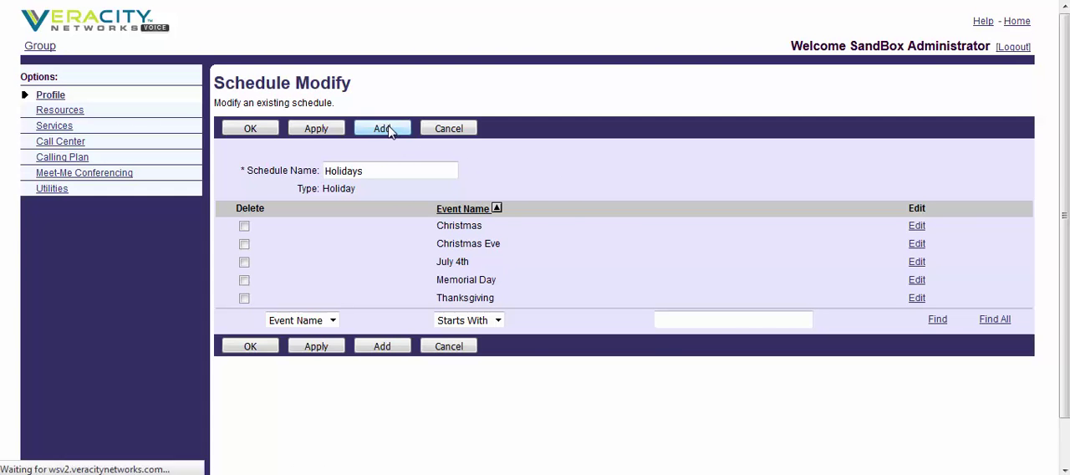
left_click(433, 190)
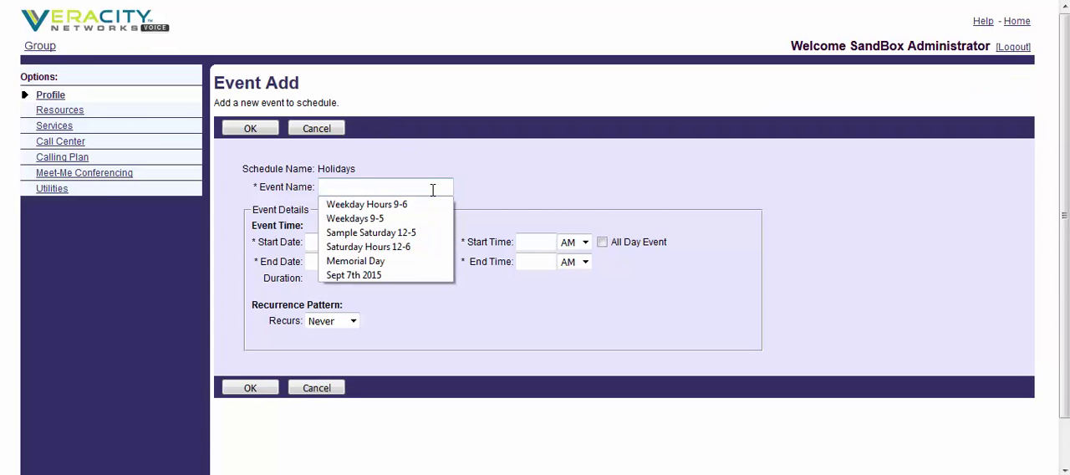
type("New")
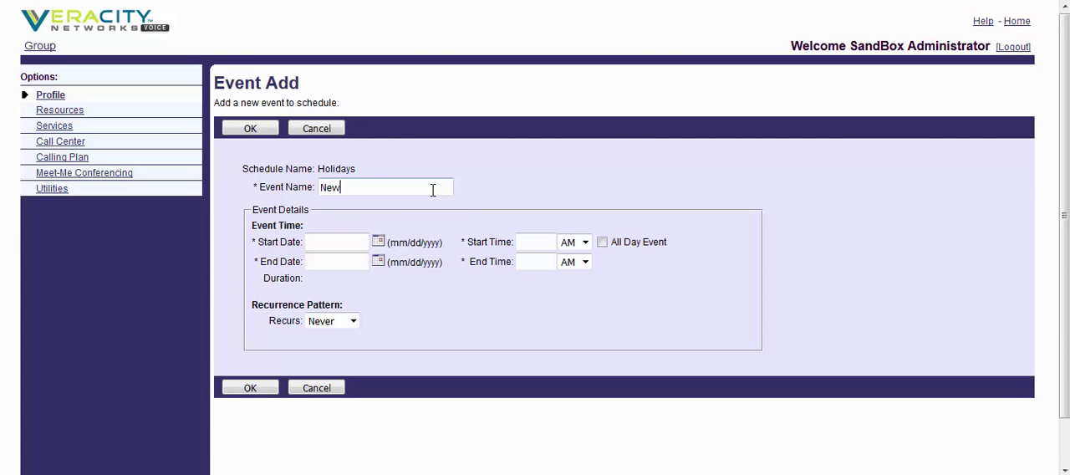
type(" Years Day")
left_click(378, 242)
left_click(240, 194)
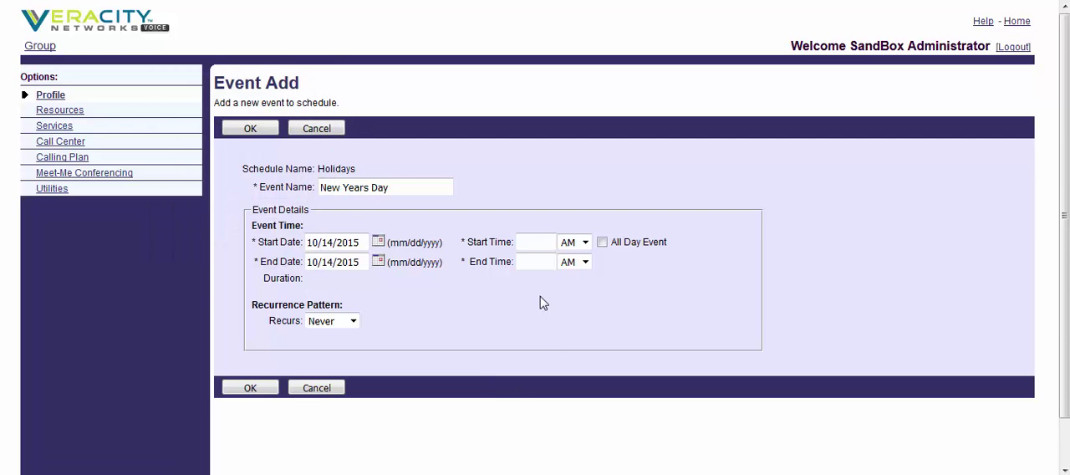
Step: Make New Years Day an all-day event recurring yearly on day 1 of January, and save the event
left_click(602, 241)
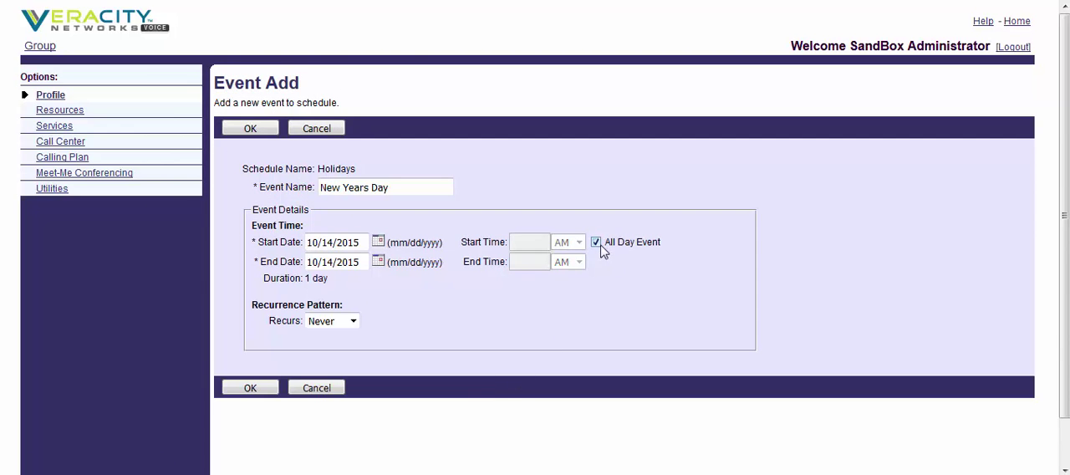
left_click(353, 321)
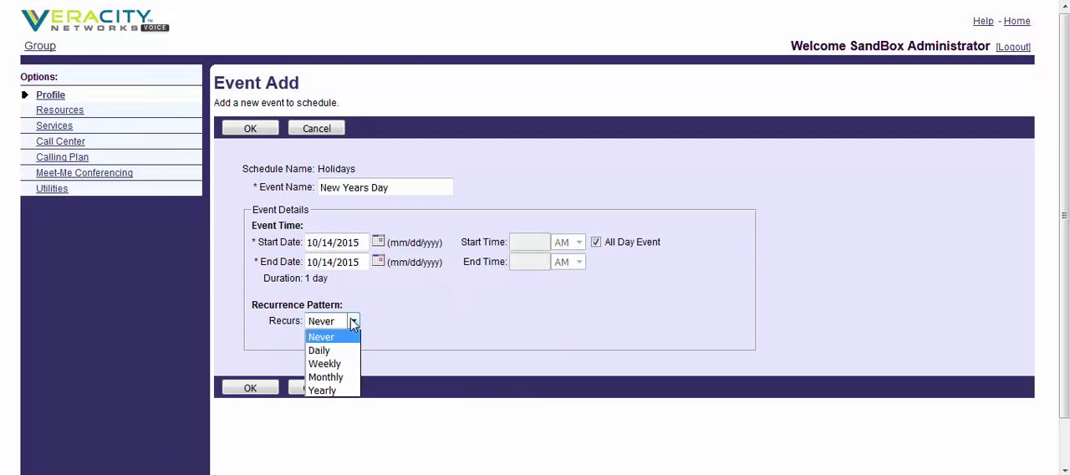
left_click(322, 391)
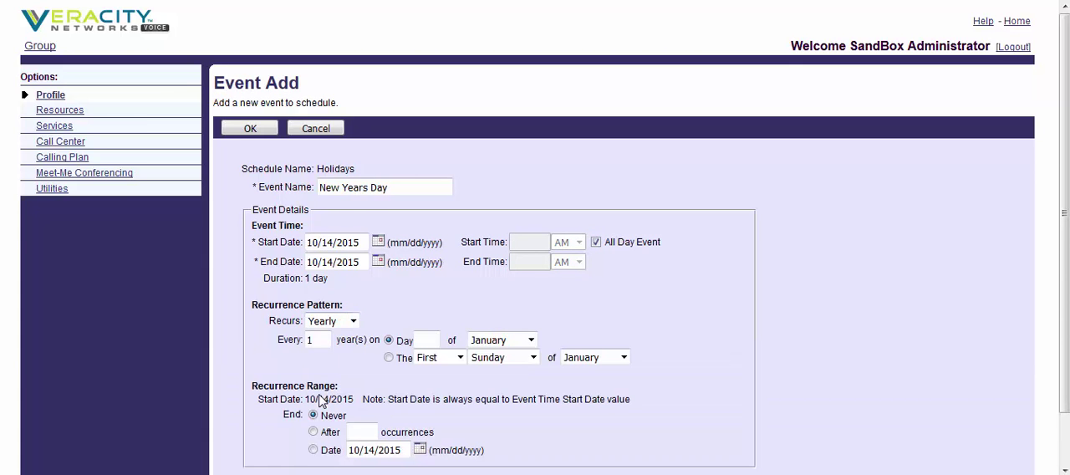
scroll(946, 251, "down", 2)
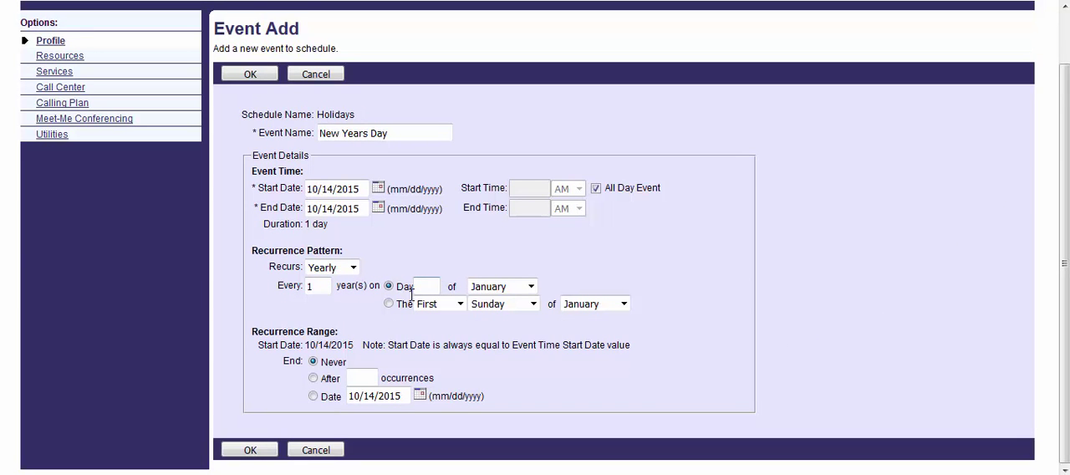
left_click(414, 290)
type("1")
left_click(259, 75)
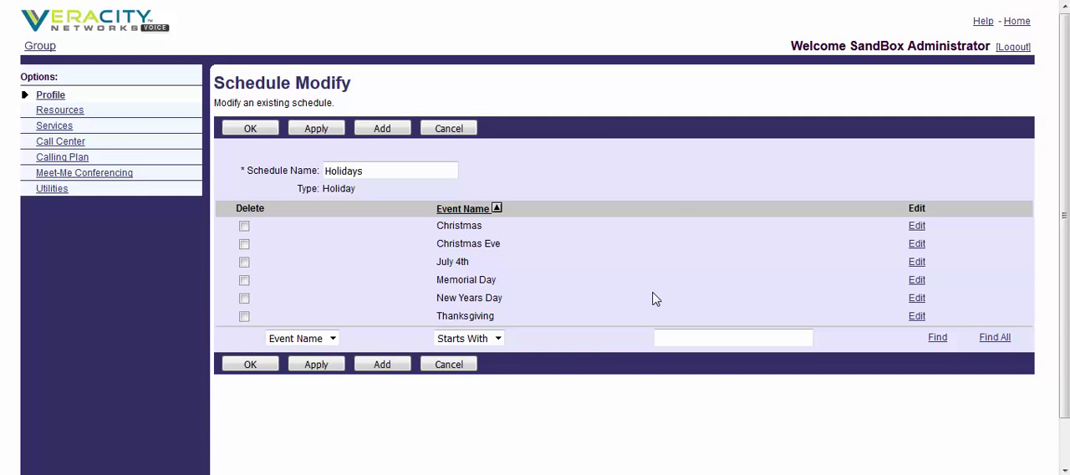
Step: Start another event named Labor Day in the Holidays schedule, dated 10/14/2015
left_click(385, 132)
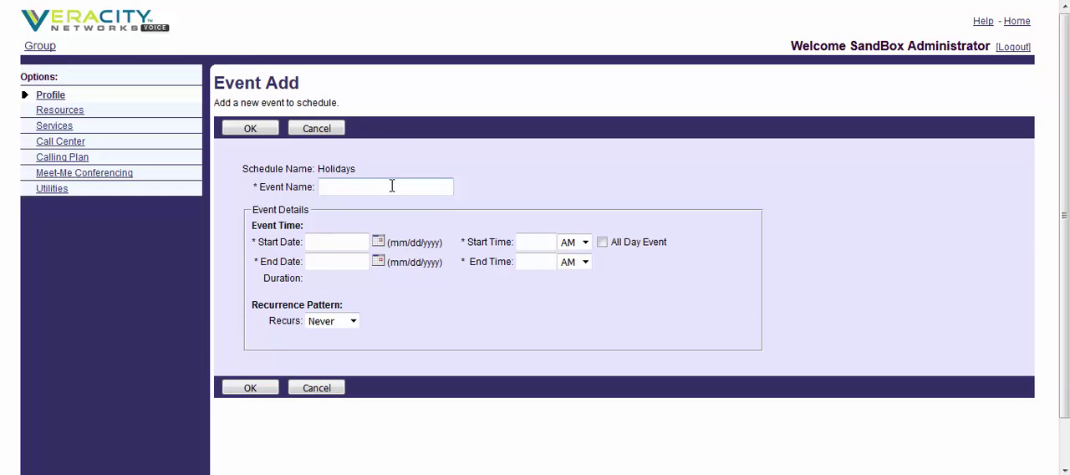
left_click(391, 186)
type("Labor Day")
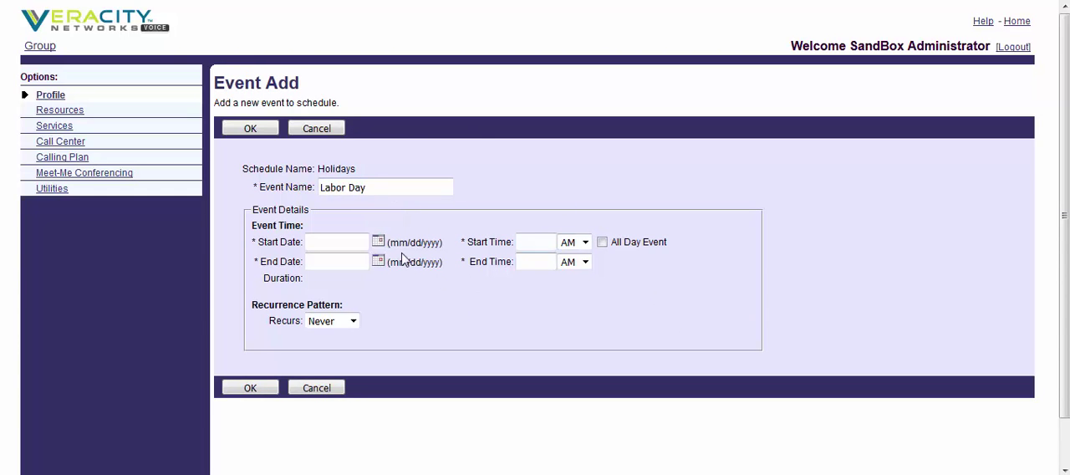
left_click(378, 241)
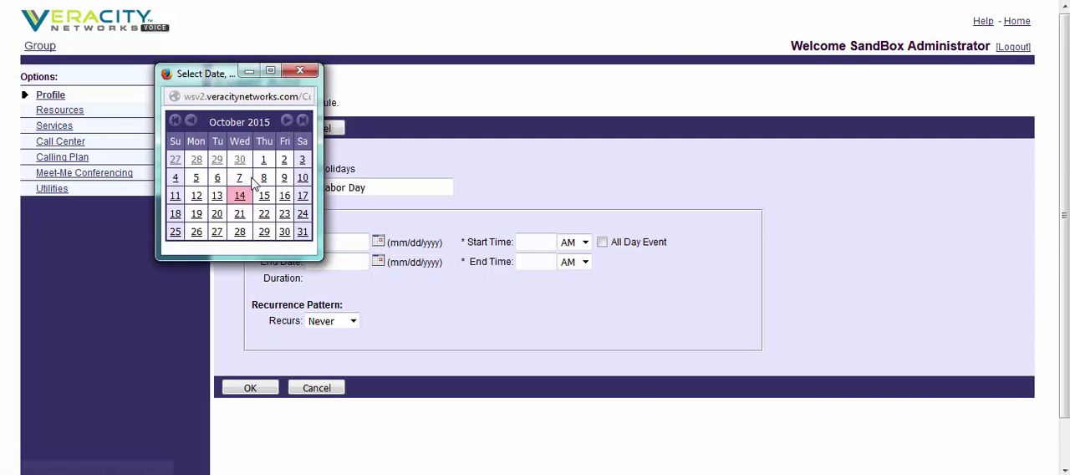
left_click(242, 197)
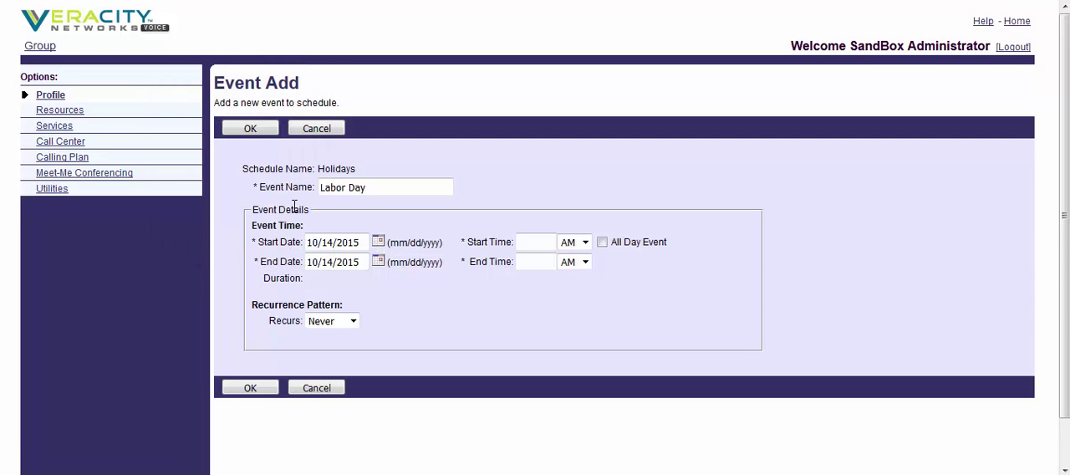
Step: Make Labor Day an all-day event recurring yearly on the first Monday of September, then save the event and the Holidays schedule
left_click(602, 241)
left_click(353, 321)
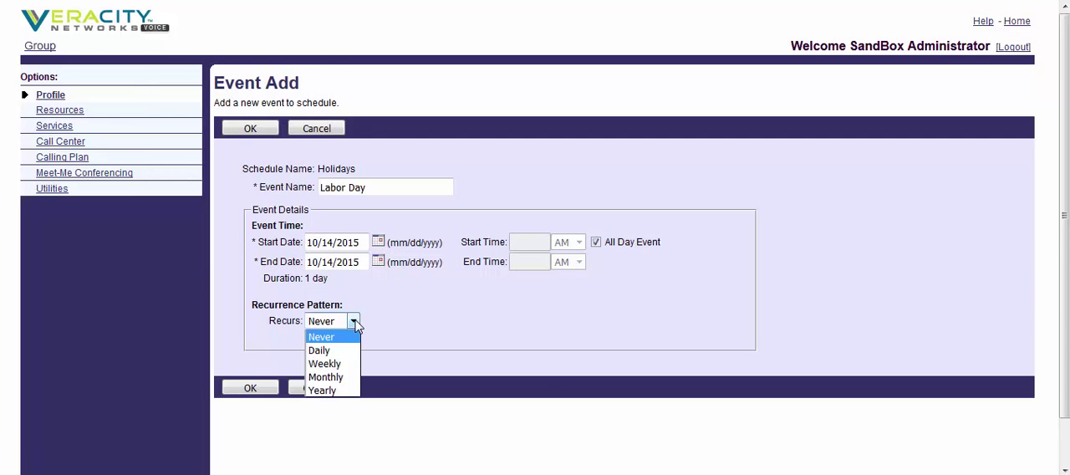
left_click(326, 393)
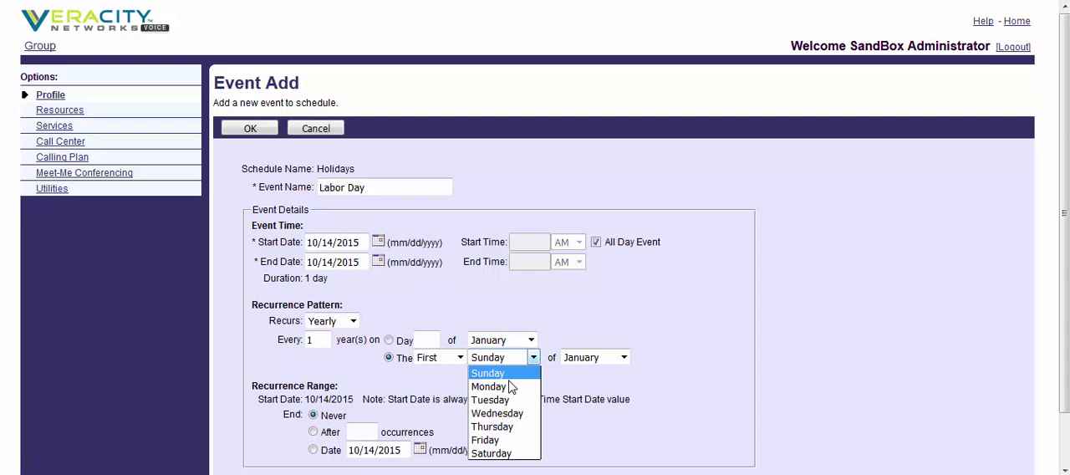
left_click(510, 387)
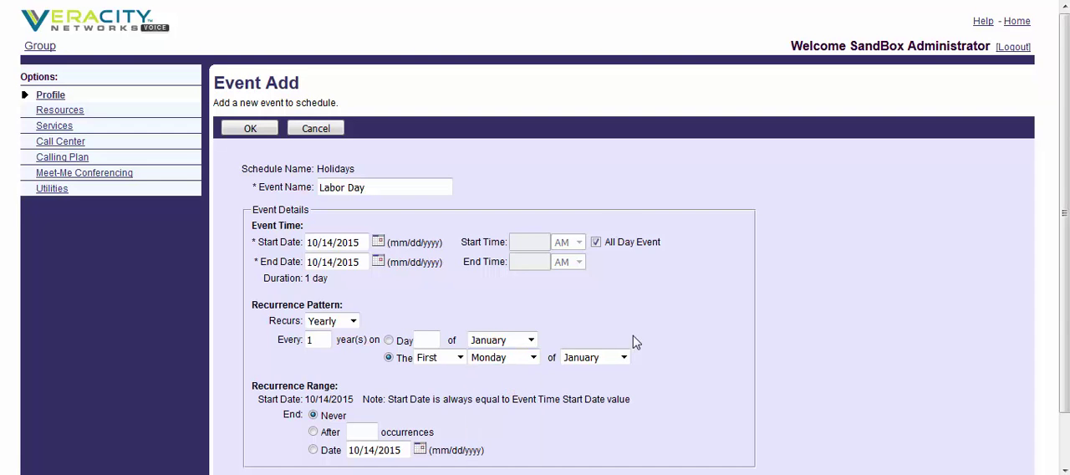
left_click(624, 358)
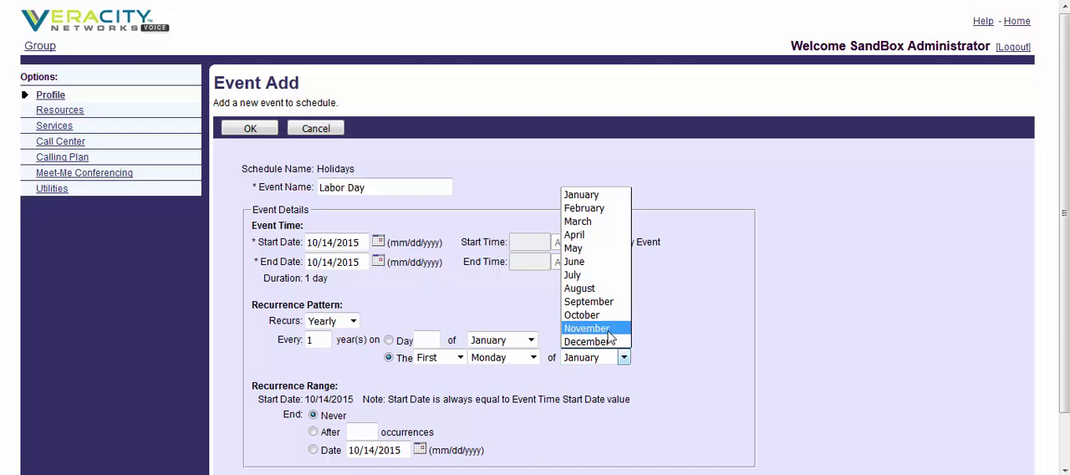
left_click(602, 302)
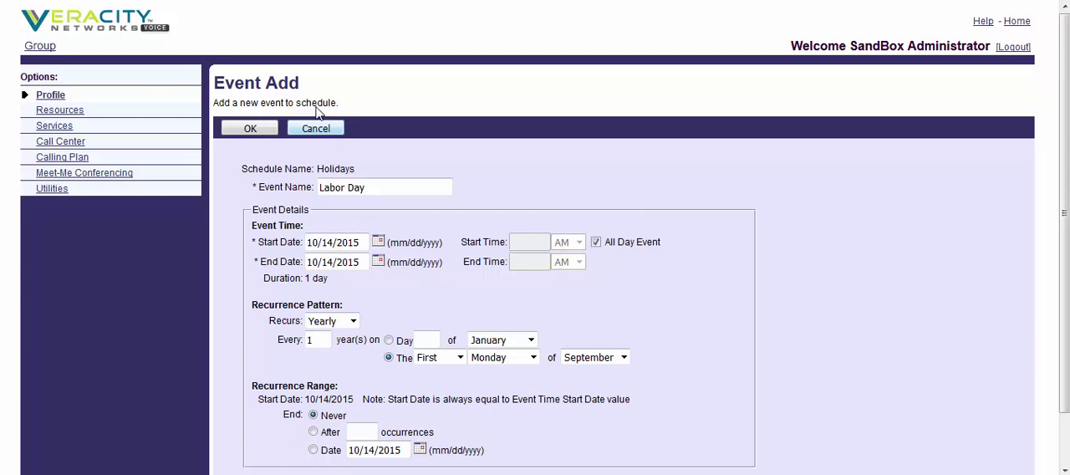
left_click(244, 132)
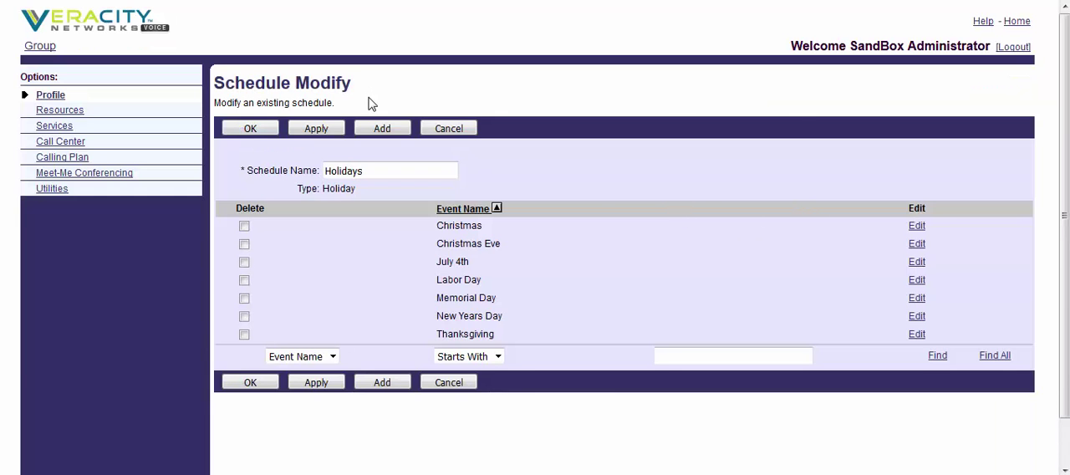
left_click(271, 136)
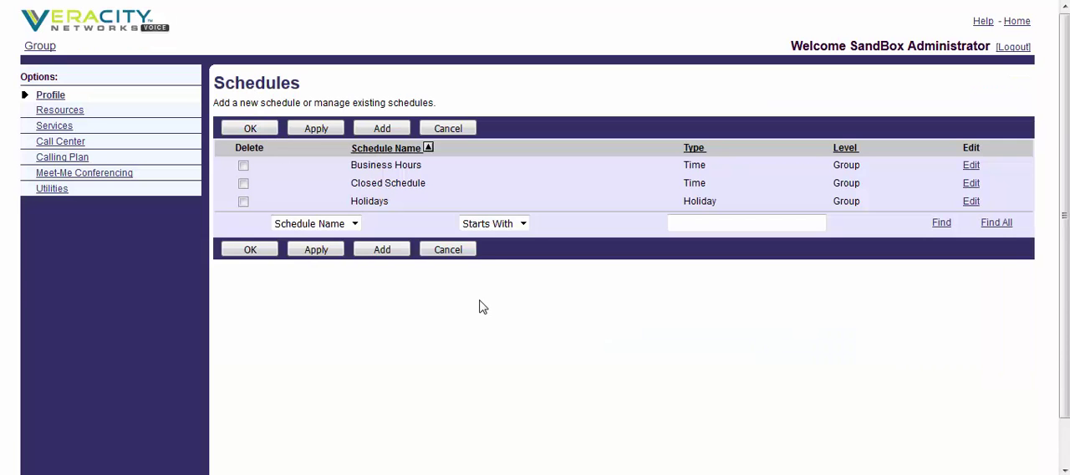
Step: In the Closed Schedule, set the end date of the Closed End To Midnight Weekdays event to 5/6/2015
left_click(408, 187)
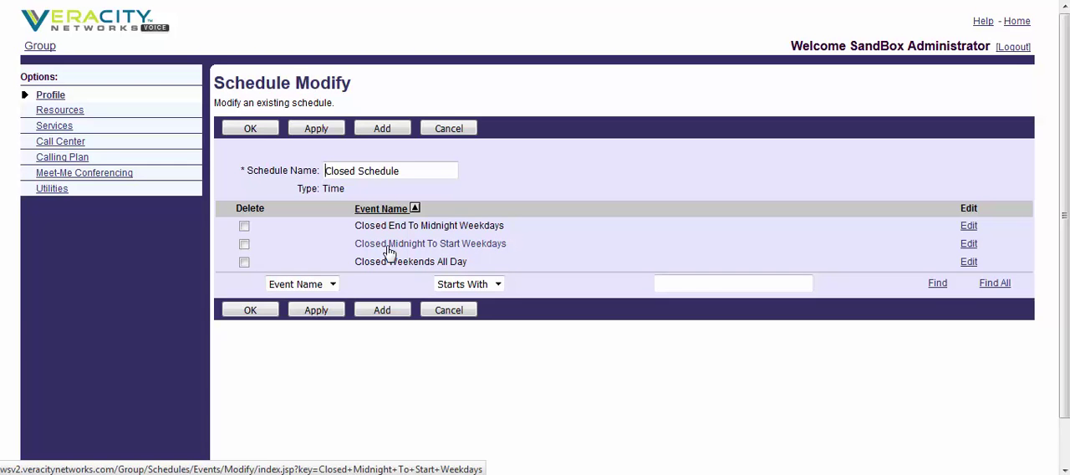
left_click(445, 225)
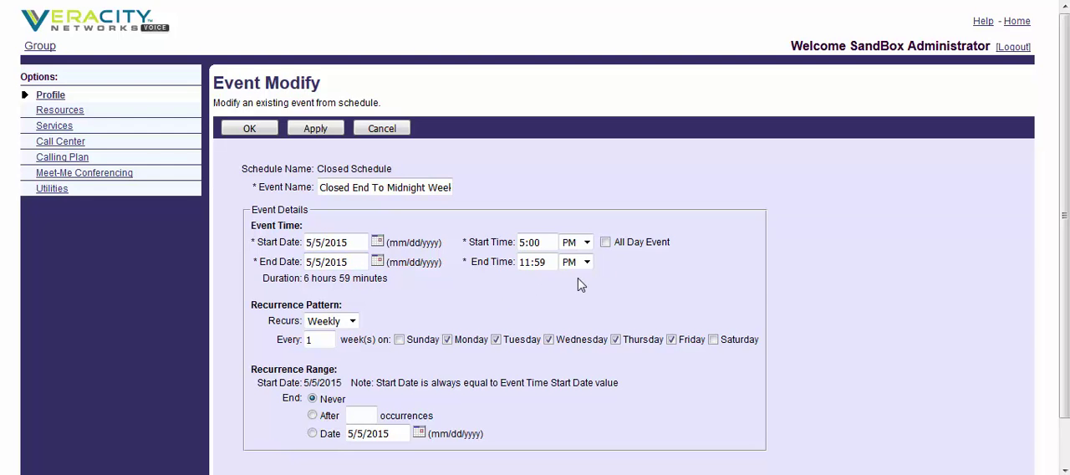
left_click(321, 262)
key("BackSpace")
type("6")
Step: Set the Closed End To Midnight Weekdays event's end time to 12:00 AM and save the event
left_click_drag(544, 260, 489, 265)
type("12:00")
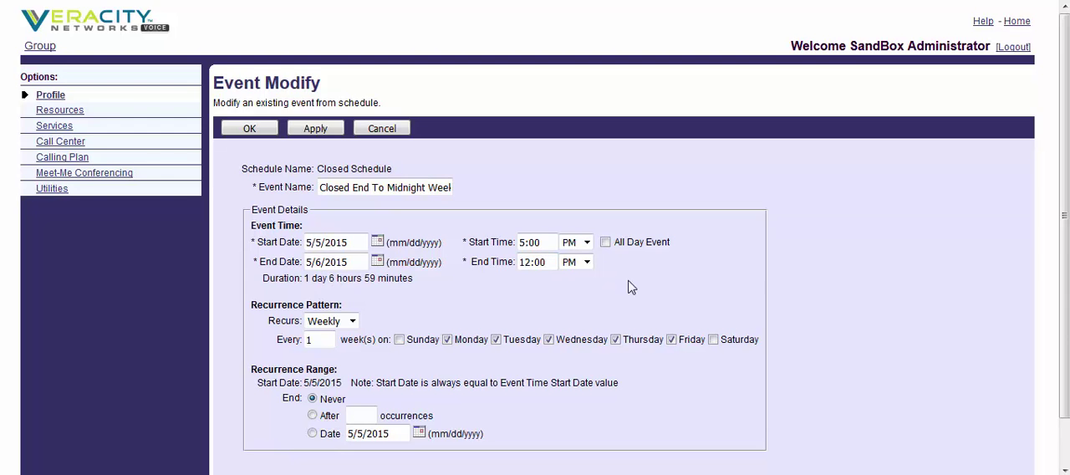
left_click(587, 261)
left_click(570, 277)
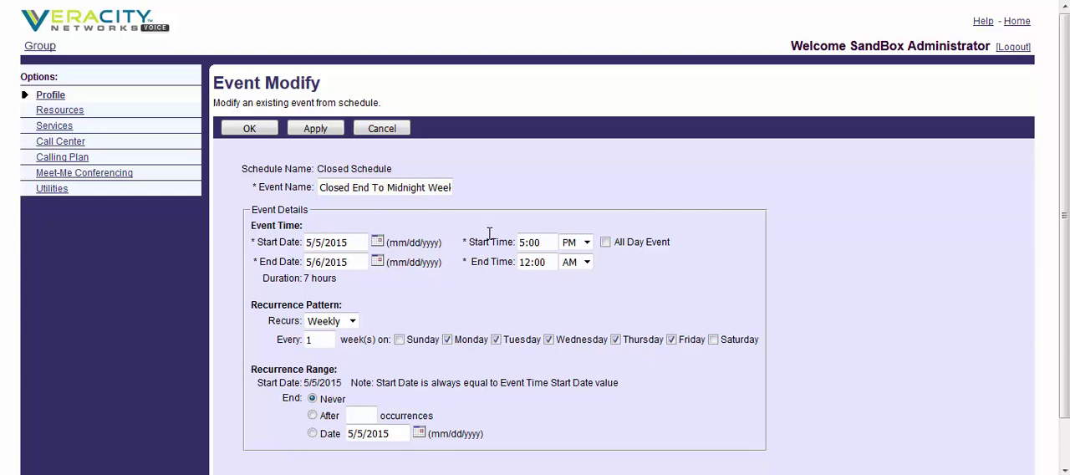
left_click(318, 134)
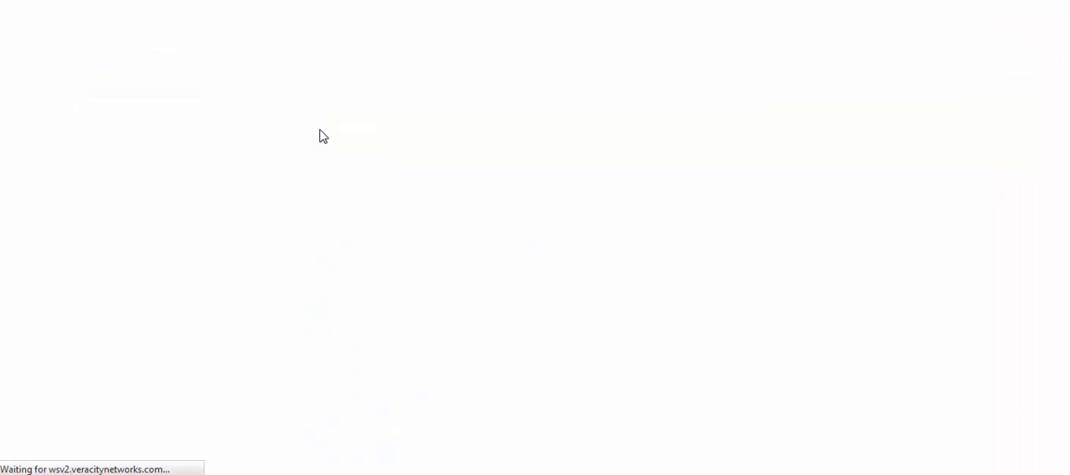
left_click(248, 150)
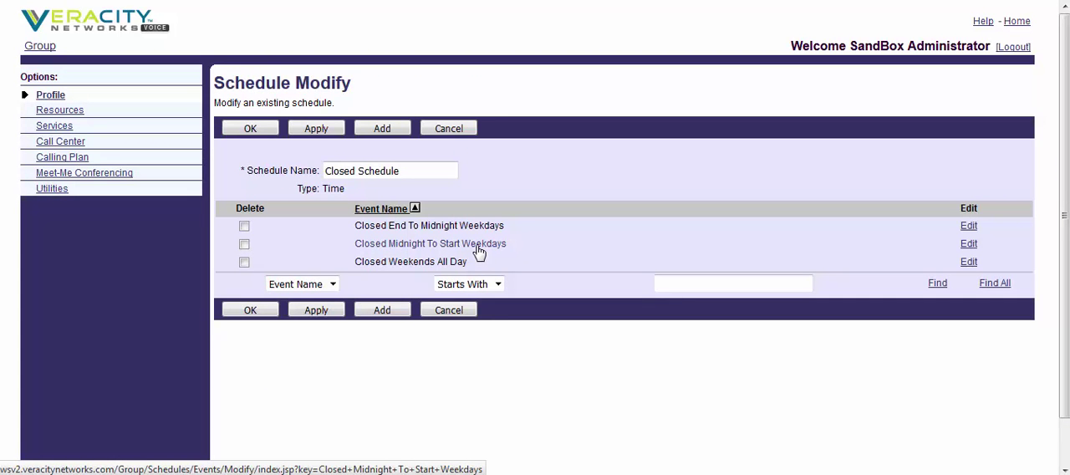
Step: Review the times and recurrence of the Closed Midnight To Start Weekdays and Closed Weekends All Day events
left_click(479, 248)
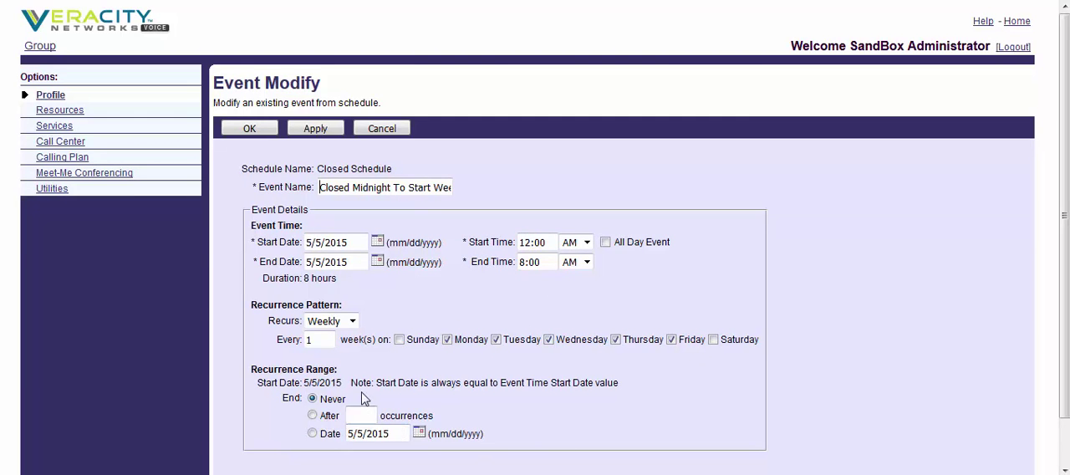
left_click(242, 131)
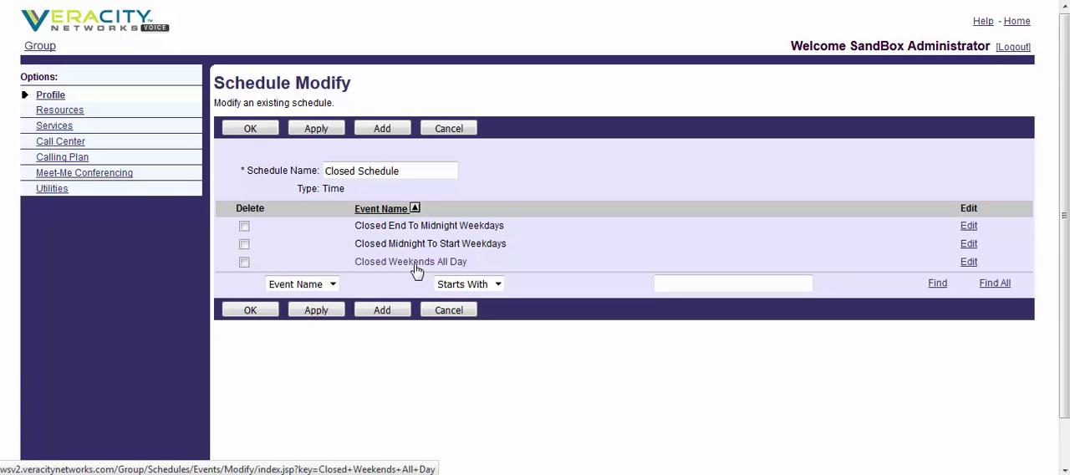
left_click(416, 262)
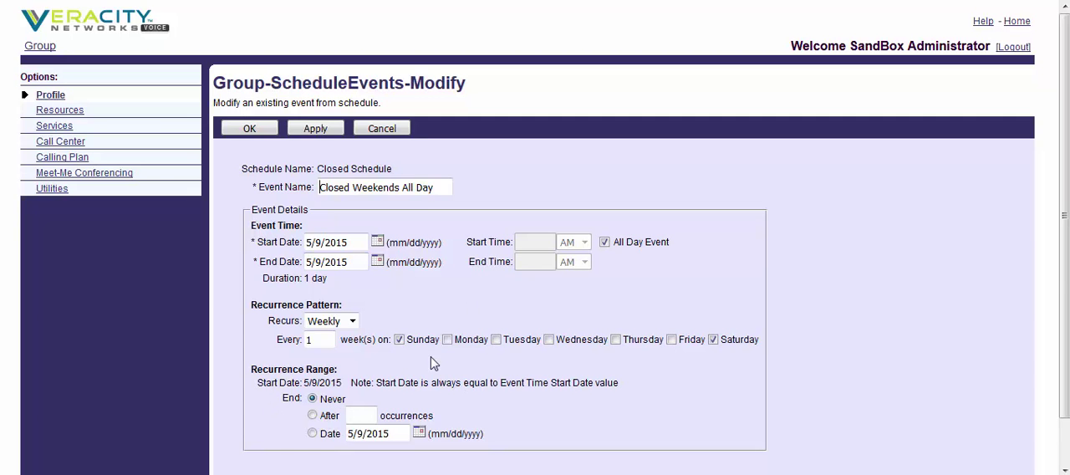
left_click(250, 129)
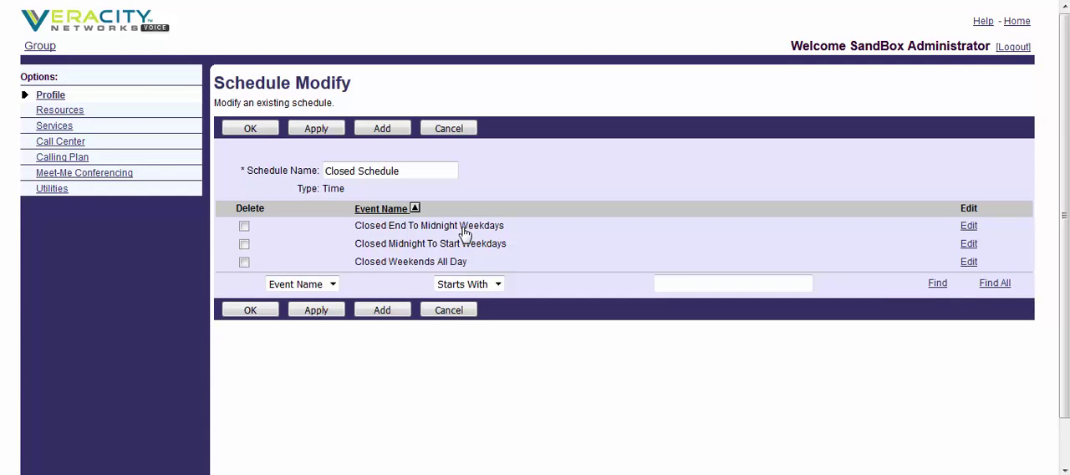
Step: Review the greetings and key actions in the Business Hours and After Hours menus of the Basic_AA_Sample auto attendant
left_click(54, 126)
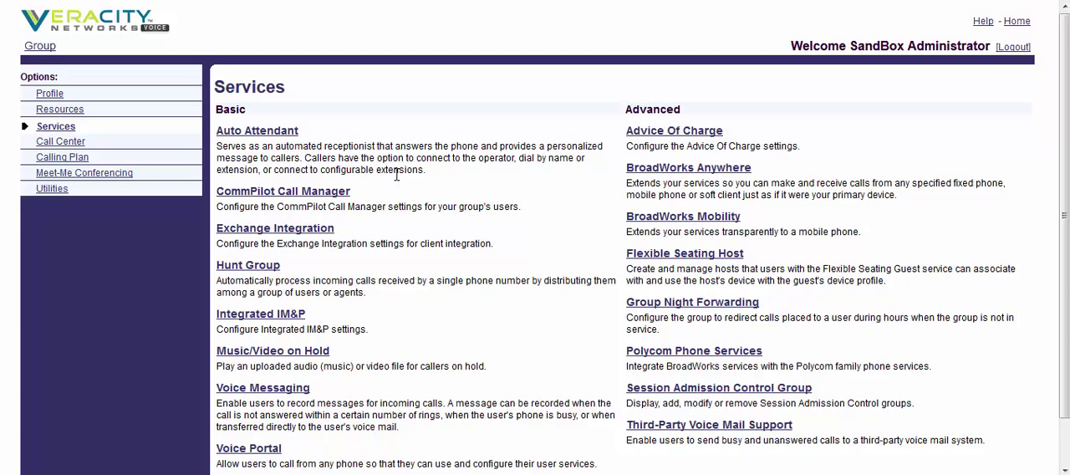
left_click(278, 138)
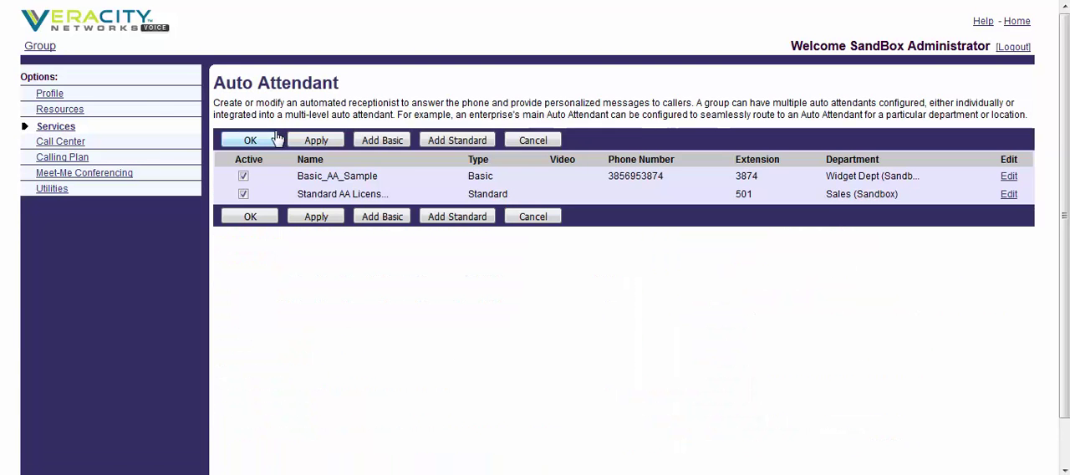
left_click(368, 177)
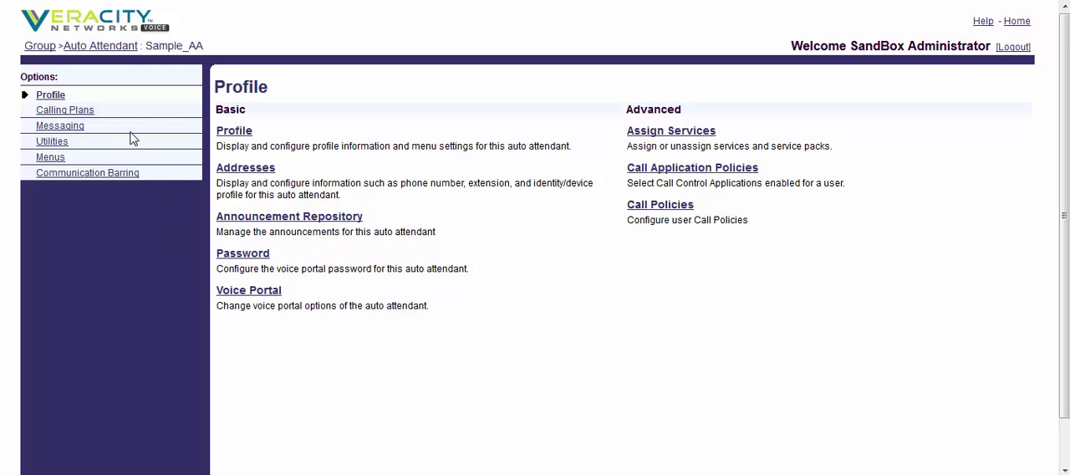
left_click(50, 157)
left_click(294, 138)
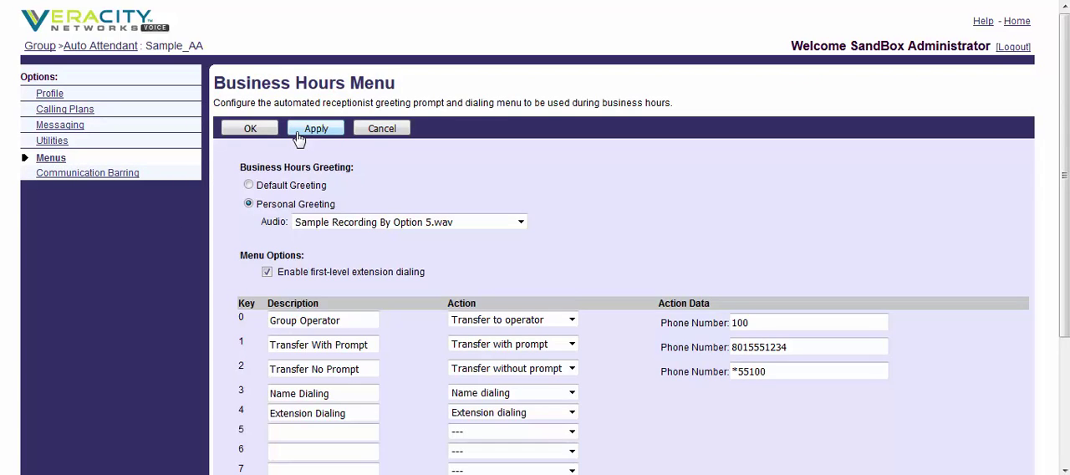
scroll(612, 219, "down", 3)
scroll(613, 219, "down", 2)
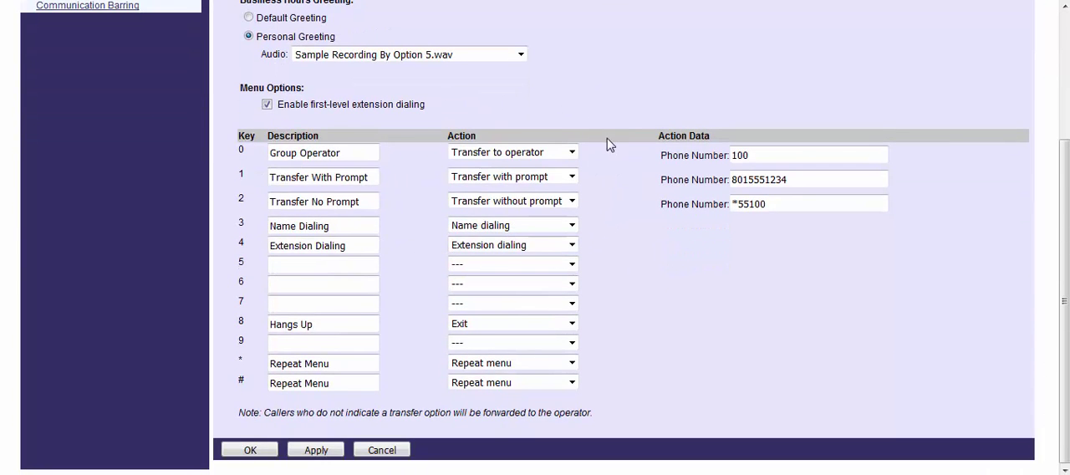
scroll(609, 144, "up", 5)
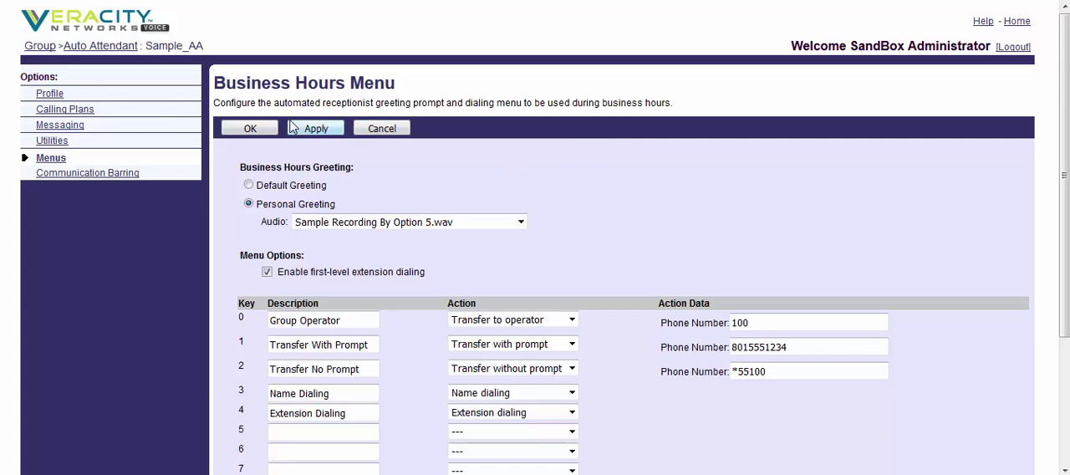
left_click(61, 163)
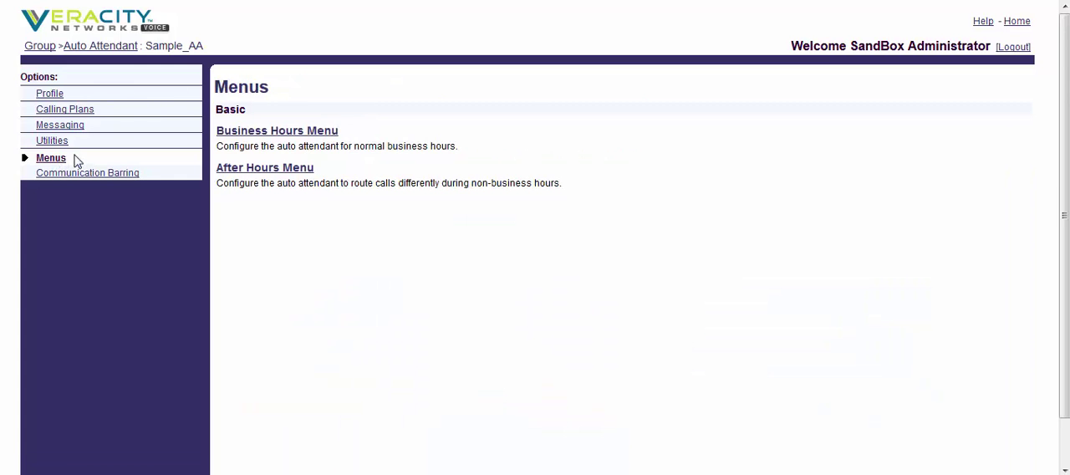
left_click(259, 168)
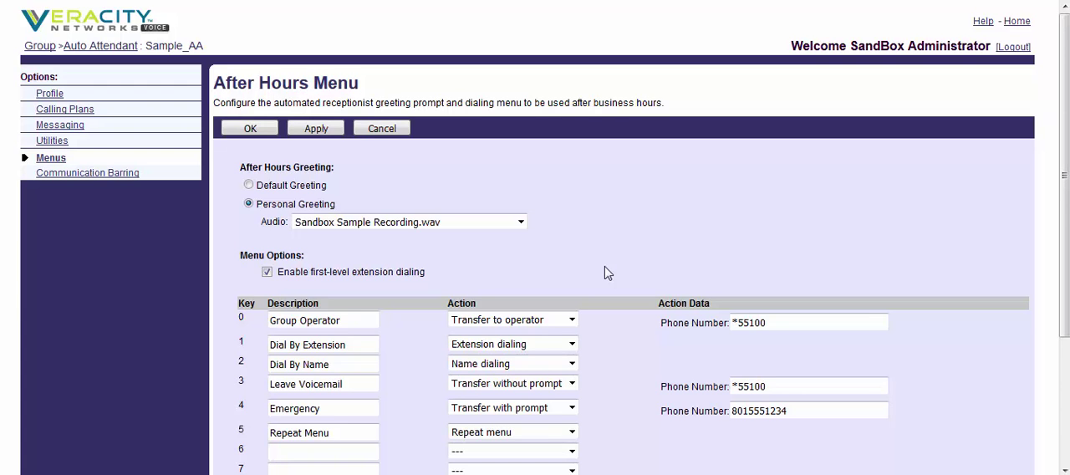
Step: Open the Call Forwarding Selective settings for incoming calls of the Sales_HG hunt group
left_click(39, 45)
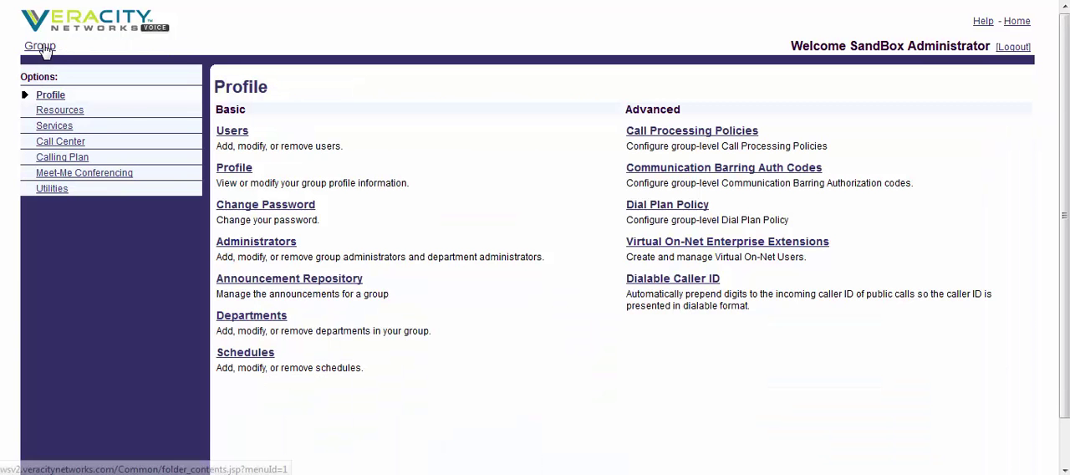
left_click(57, 127)
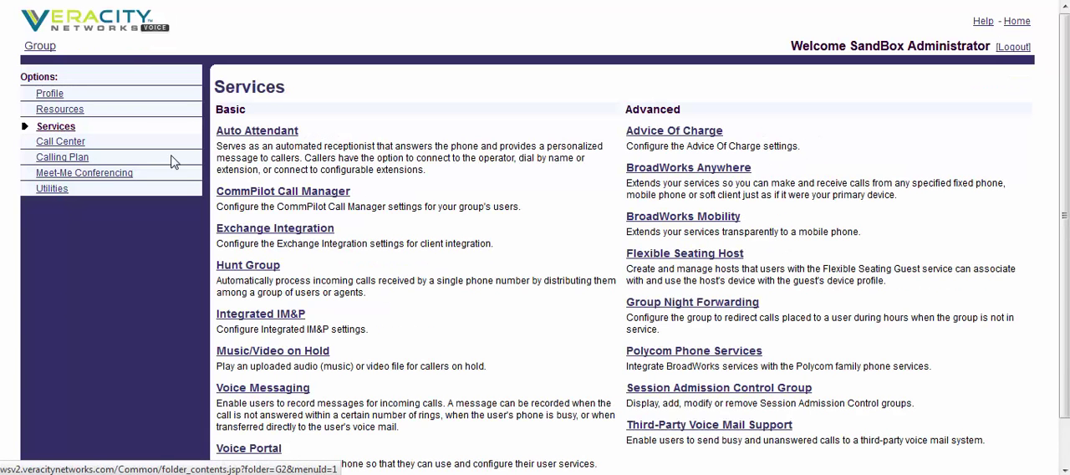
left_click(261, 269)
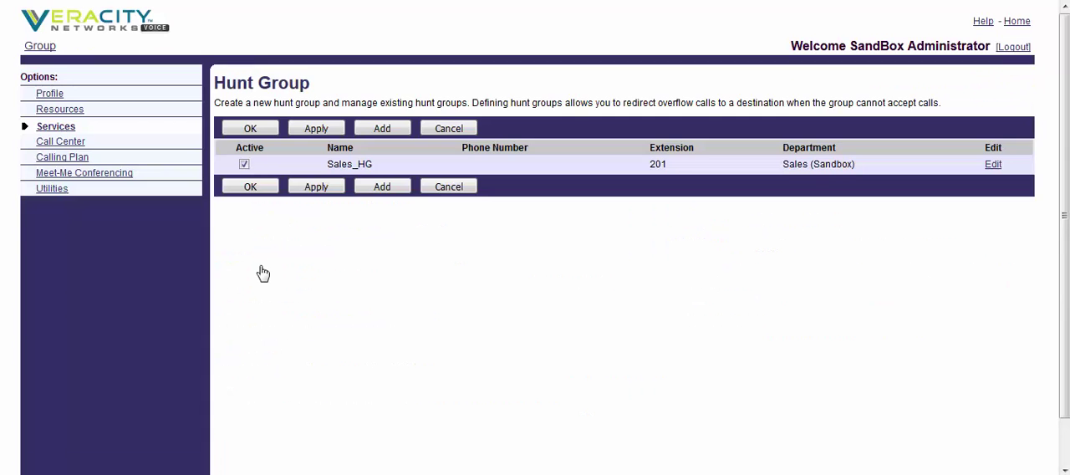
left_click(356, 165)
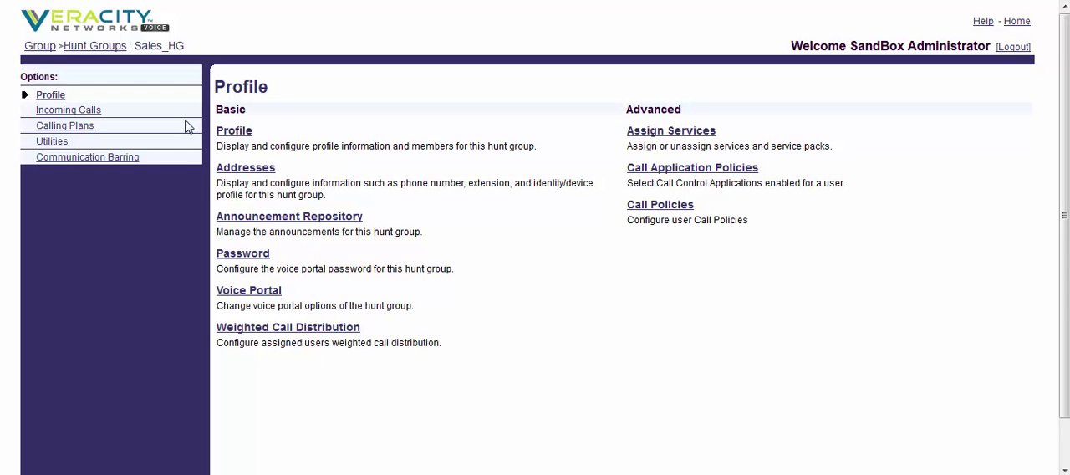
left_click(72, 112)
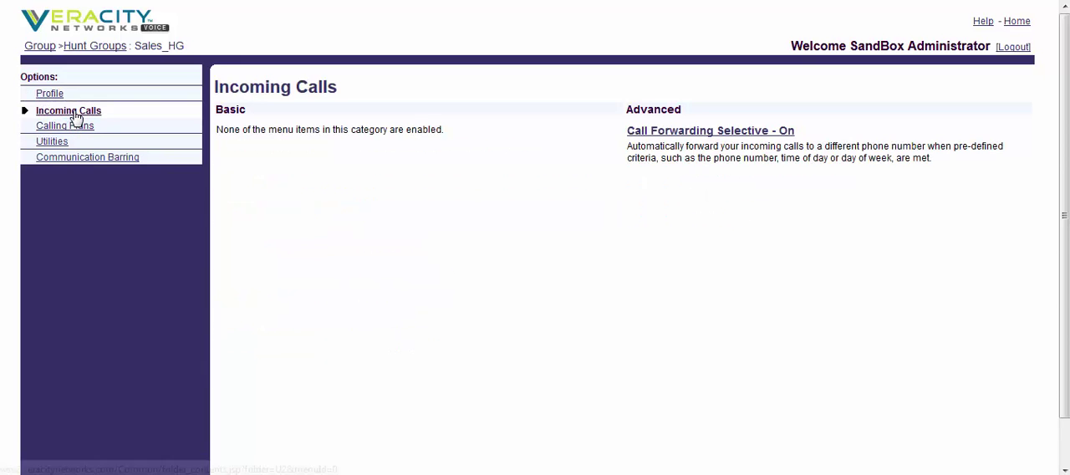
left_click(690, 134)
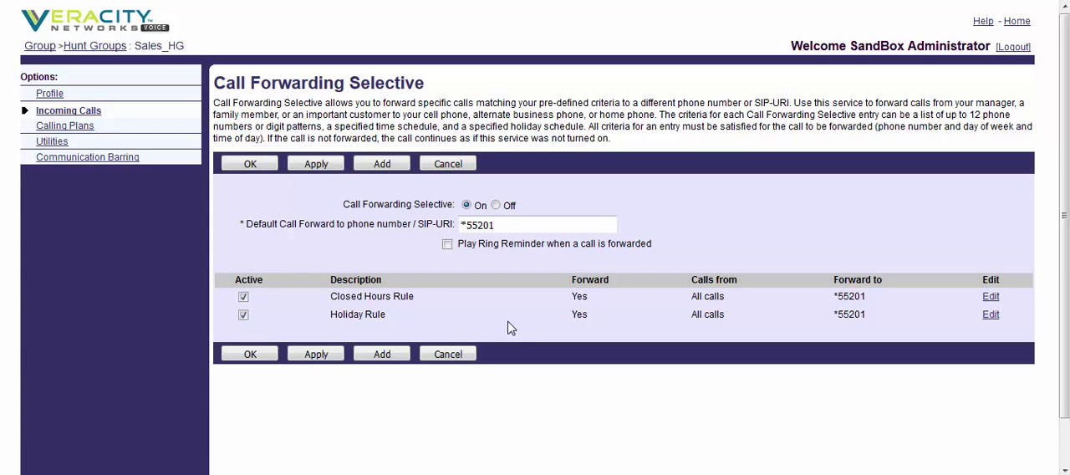
Step: Review the schedules used by the hunt group's Closed Hours Rule and Holiday Rule, and the default forwarding number
left_click(403, 299)
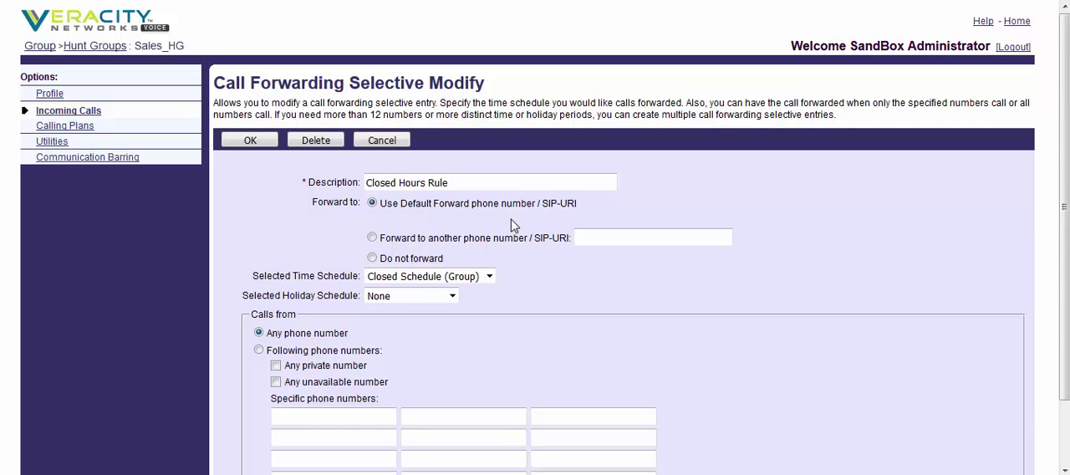
left_click(249, 140)
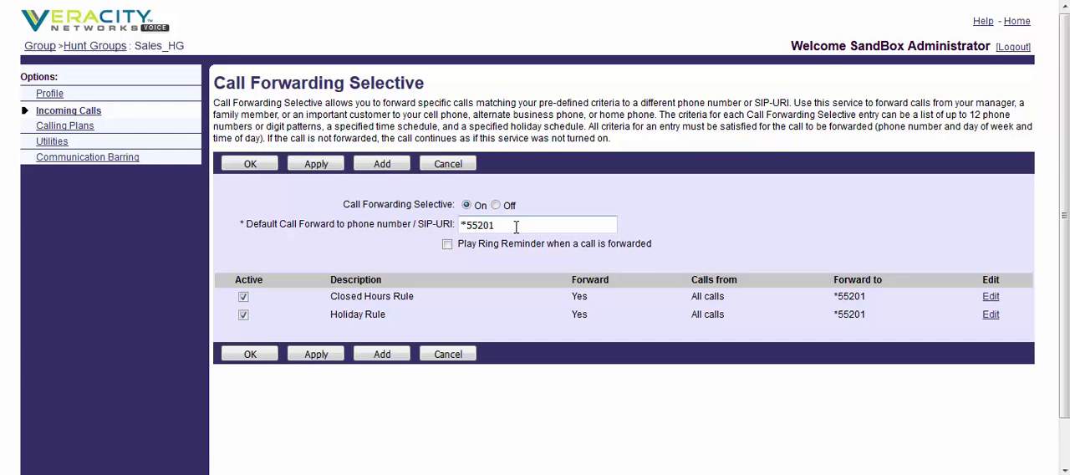
left_click(360, 315)
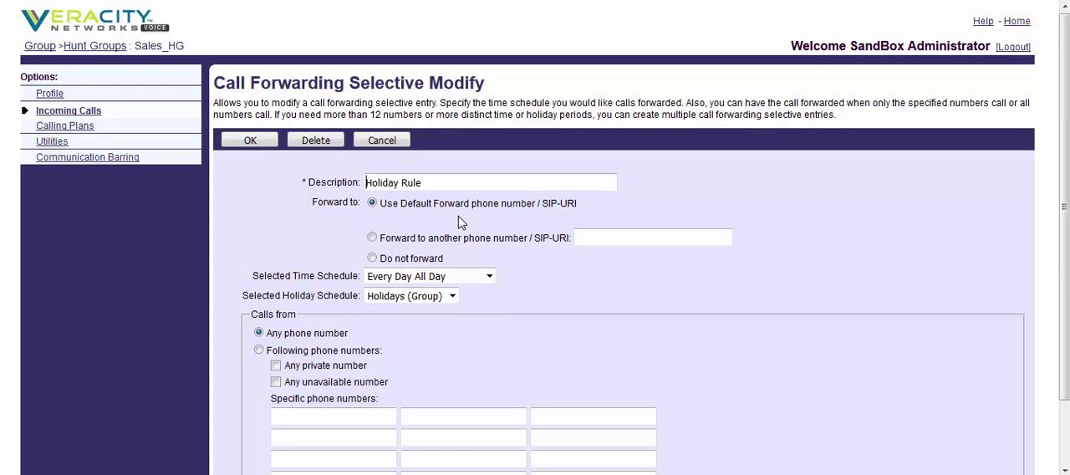
left_click(260, 140)
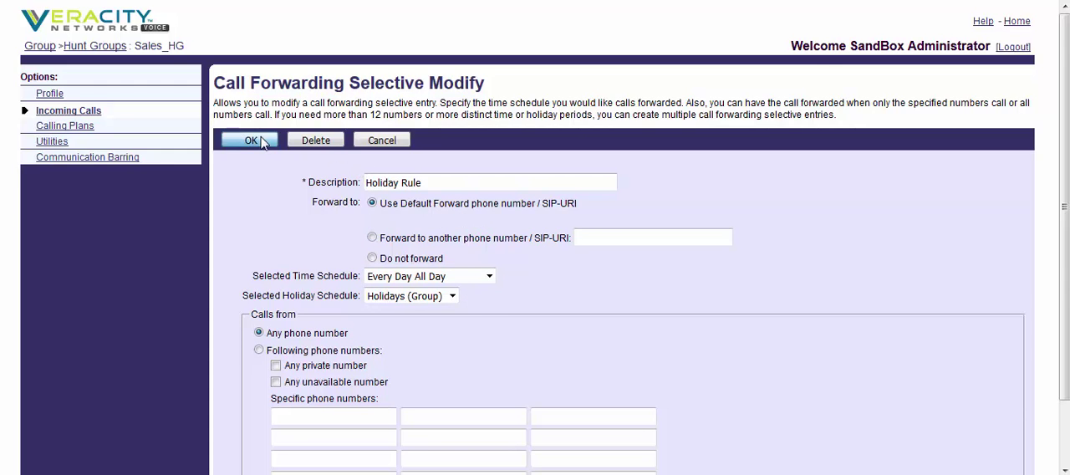
left_click(516, 224)
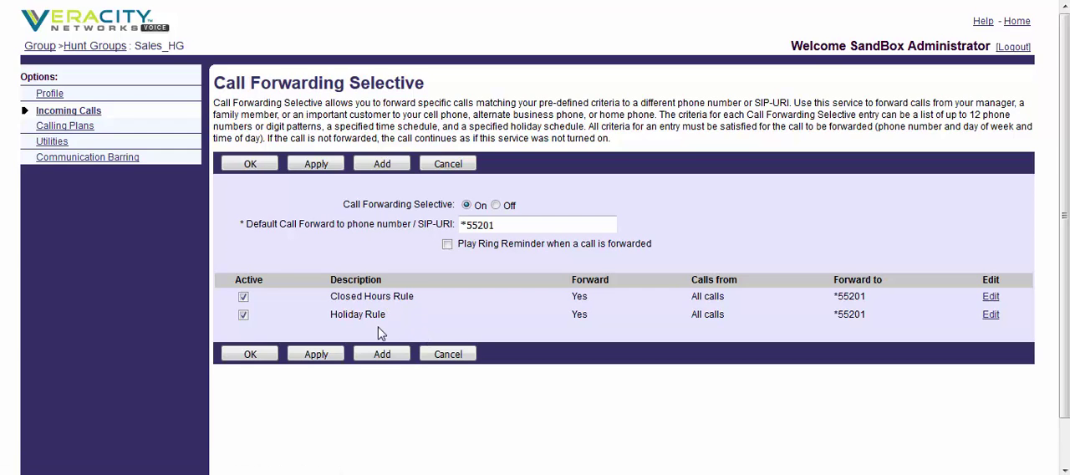
Step: List all users in the group and open the Agent1 user's profile
left_click(40, 50)
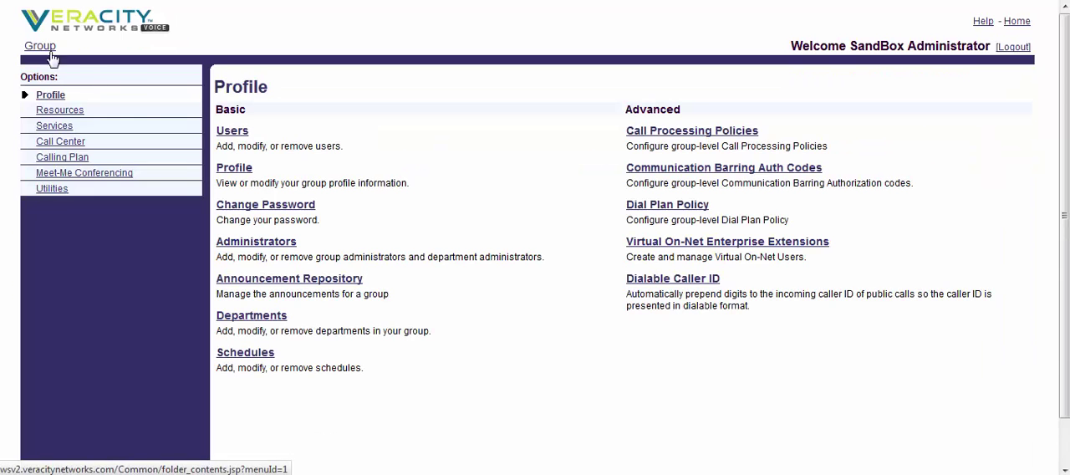
left_click(232, 134)
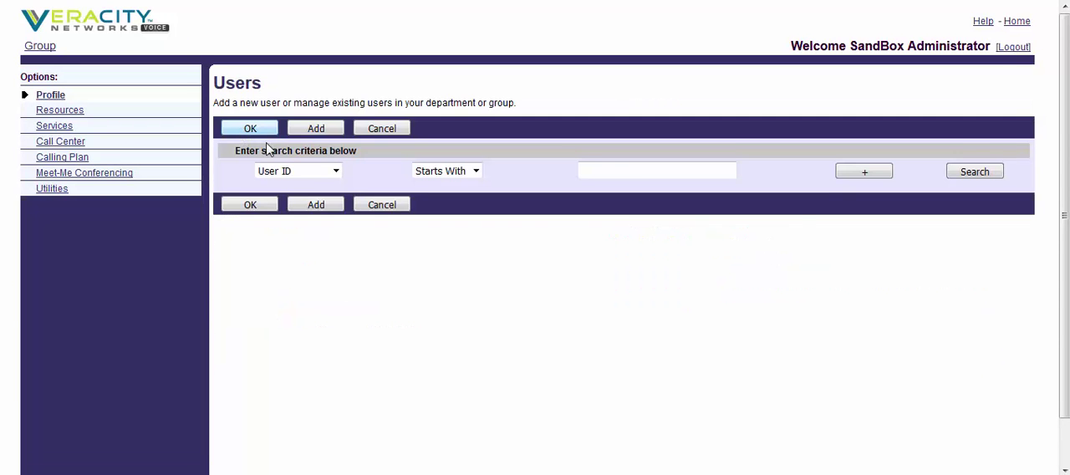
left_click(963, 174)
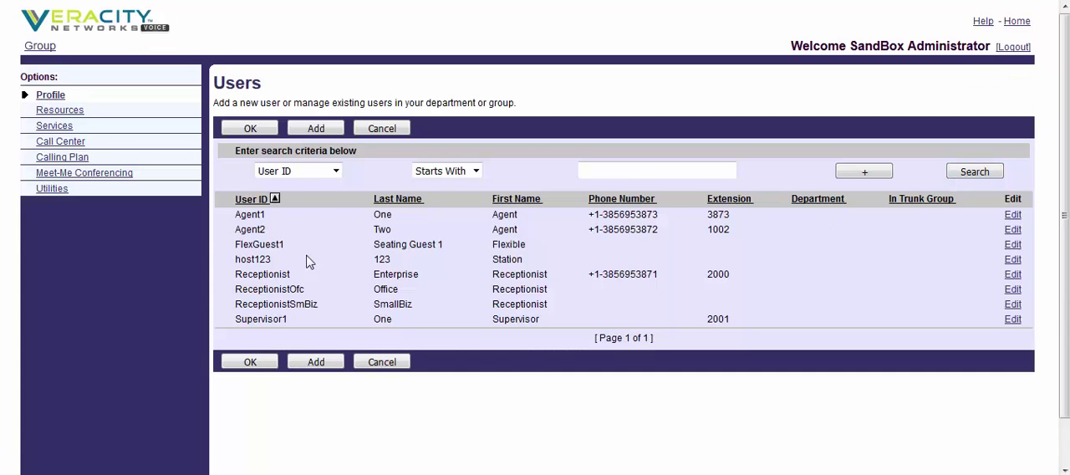
left_click(250, 214)
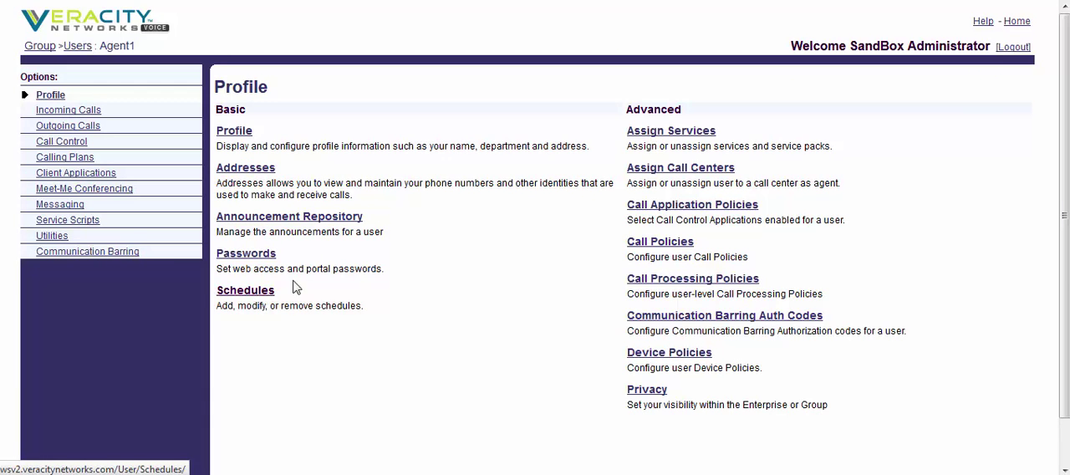
Step: Log out of the administrator account and log in as Agent1 with the account password
left_click(1013, 49)
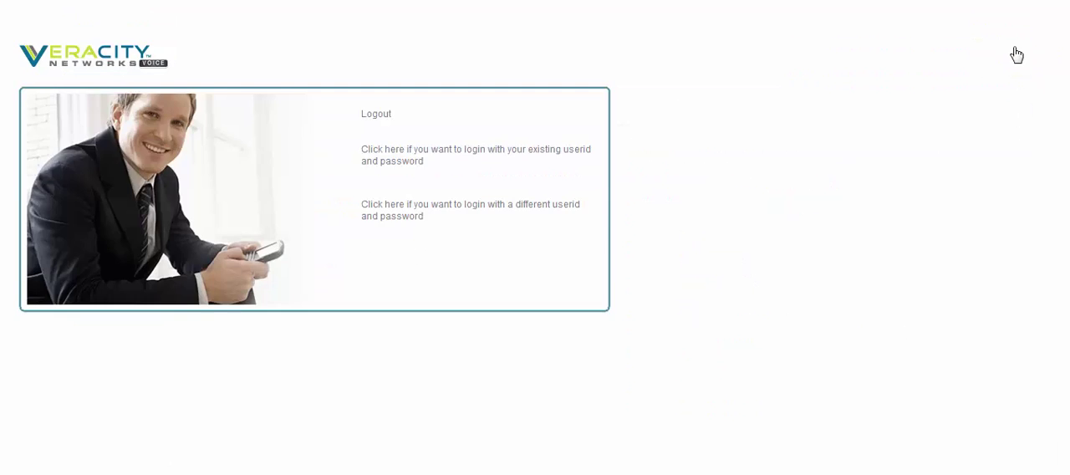
left_click(403, 207)
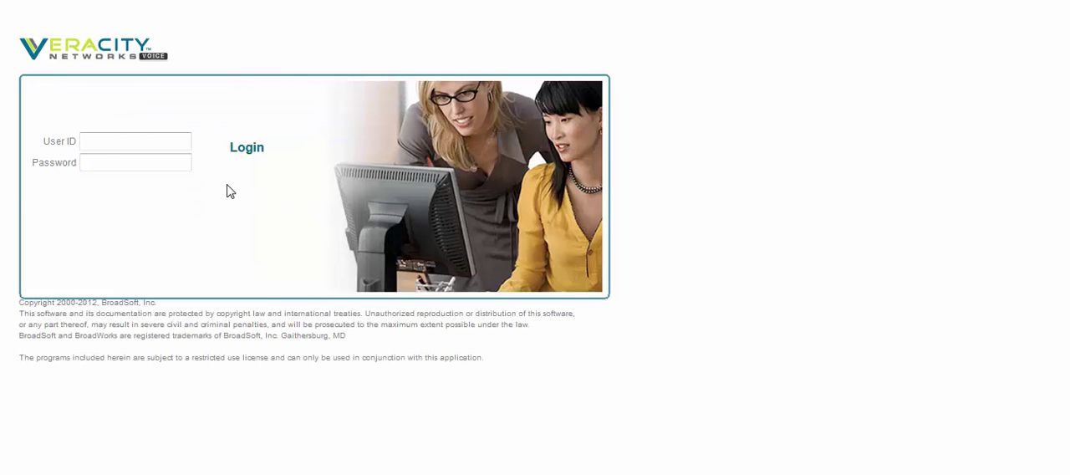
type("a")
left_click(114, 161)
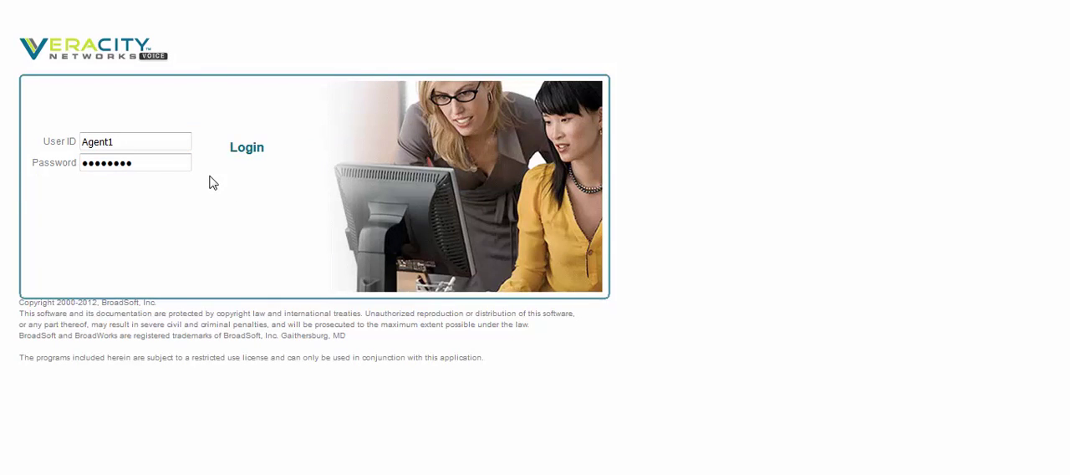
left_click(246, 148)
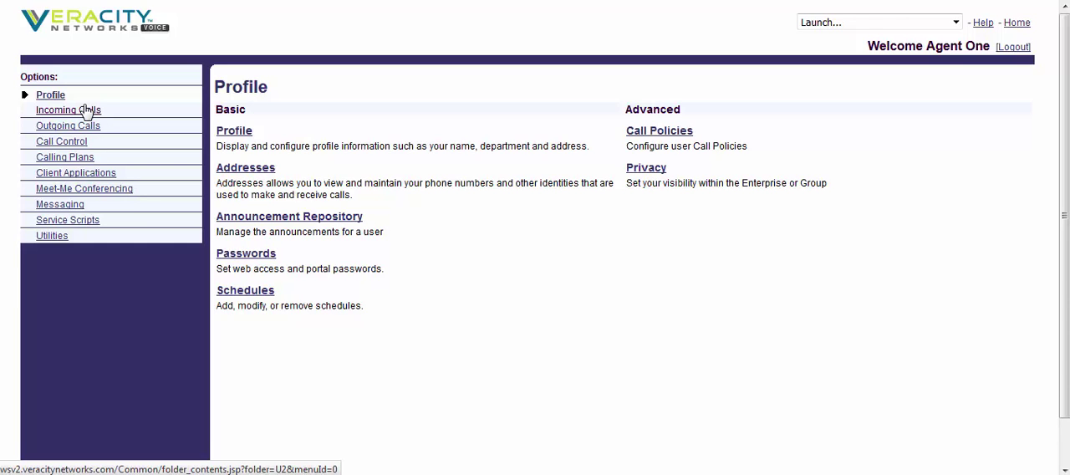
Step: Review the agent's available schedules and the Simultaneous Ring Personal numbers and rules under incoming calls
left_click(263, 294)
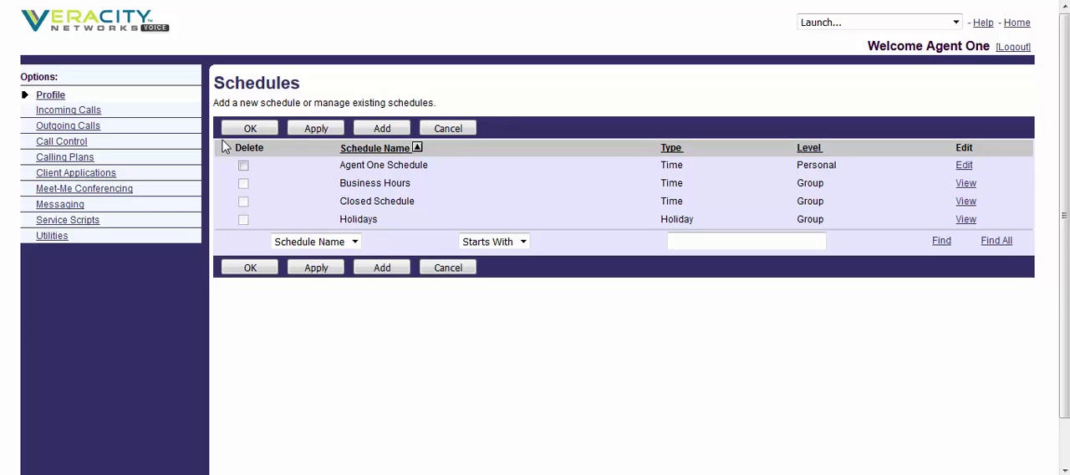
left_click(92, 117)
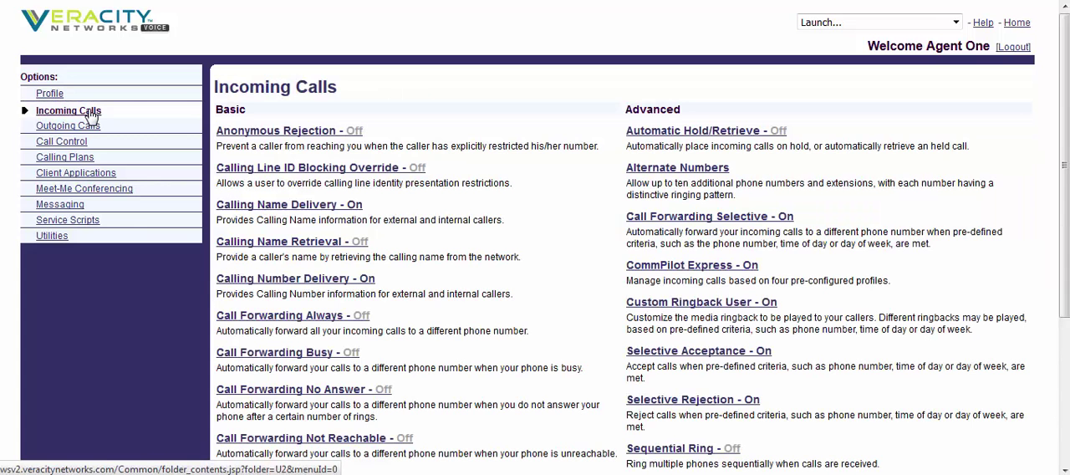
scroll(519, 242, "down", 4)
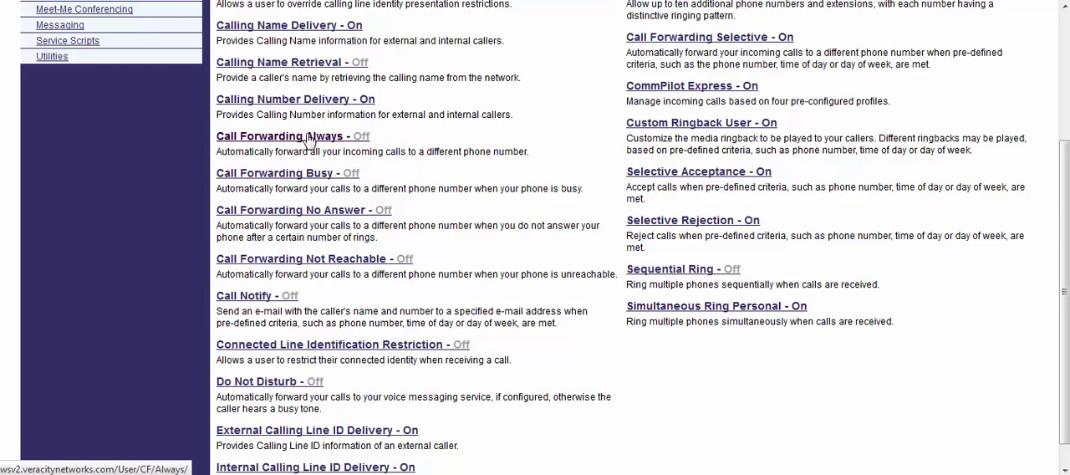
left_click(686, 306)
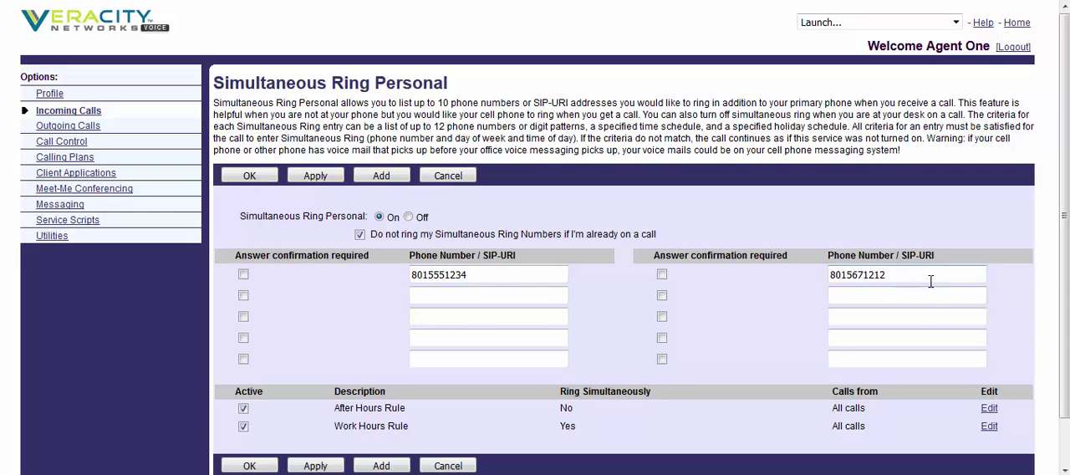
scroll(709, 317, "down", 1)
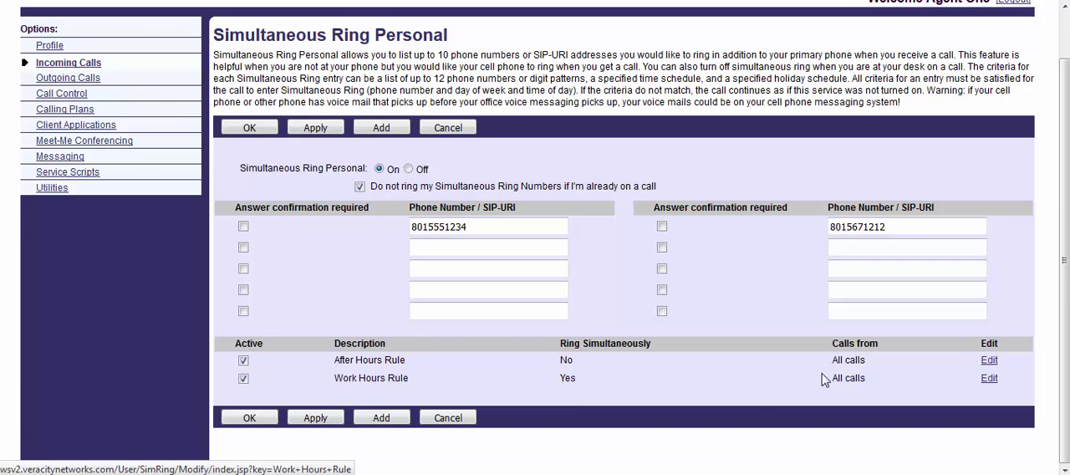
Step: Review the ring option and time schedule selected in the Work Hours Rule and After Hours Rule
left_click(350, 381)
scroll(580, 317, "down", 2)
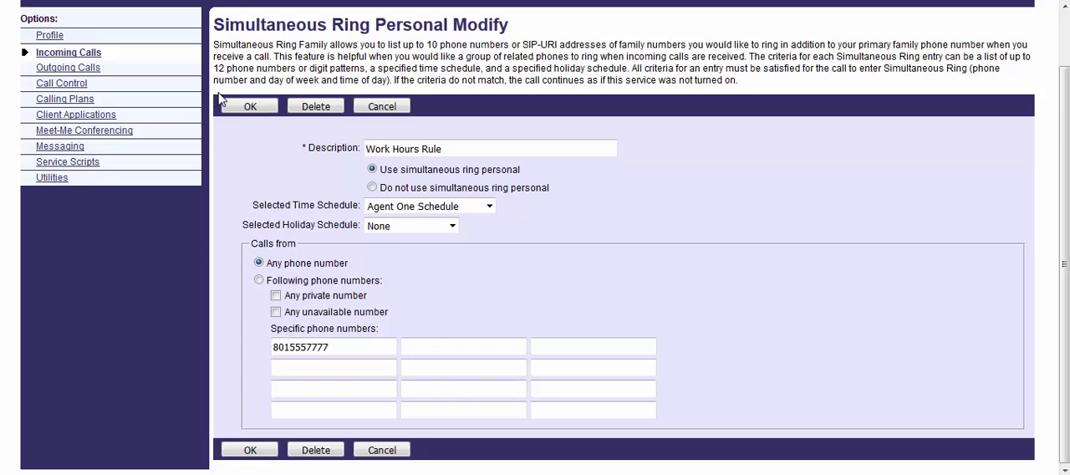
left_click(249, 107)
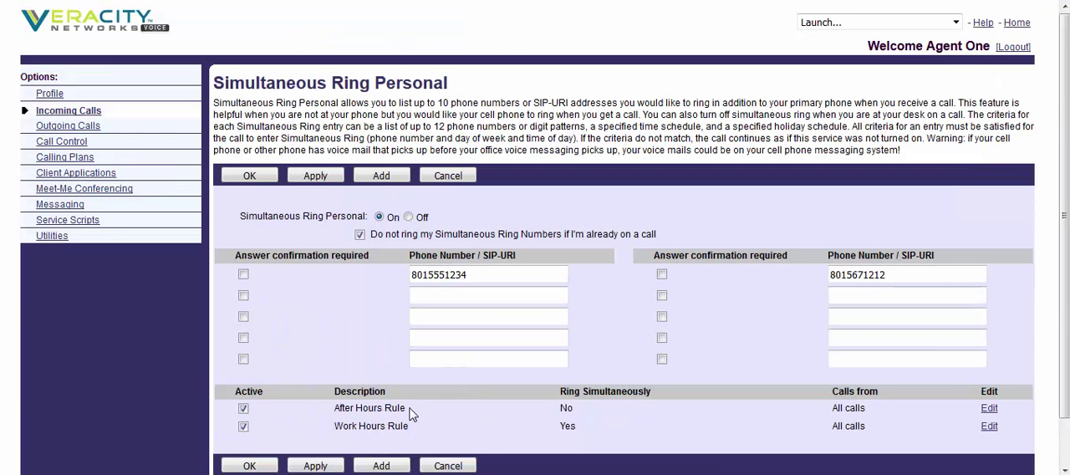
left_click(383, 410)
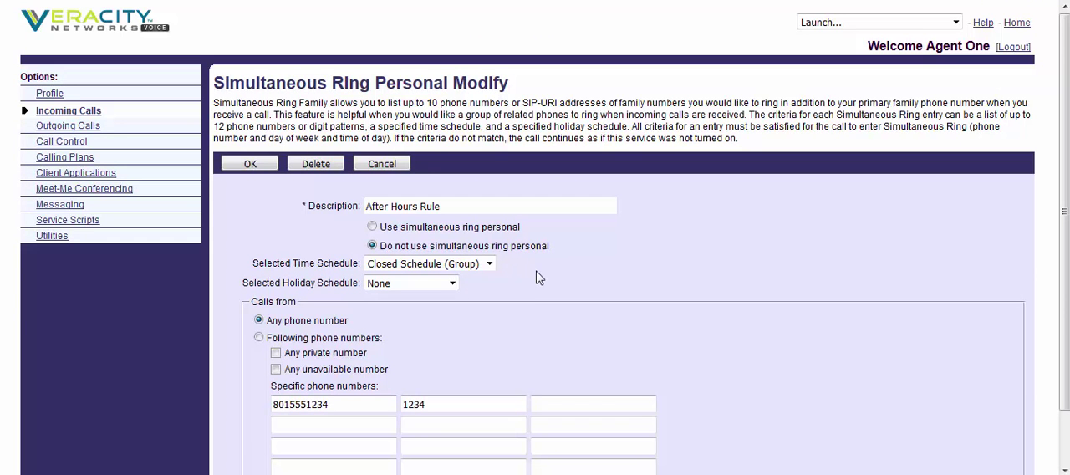